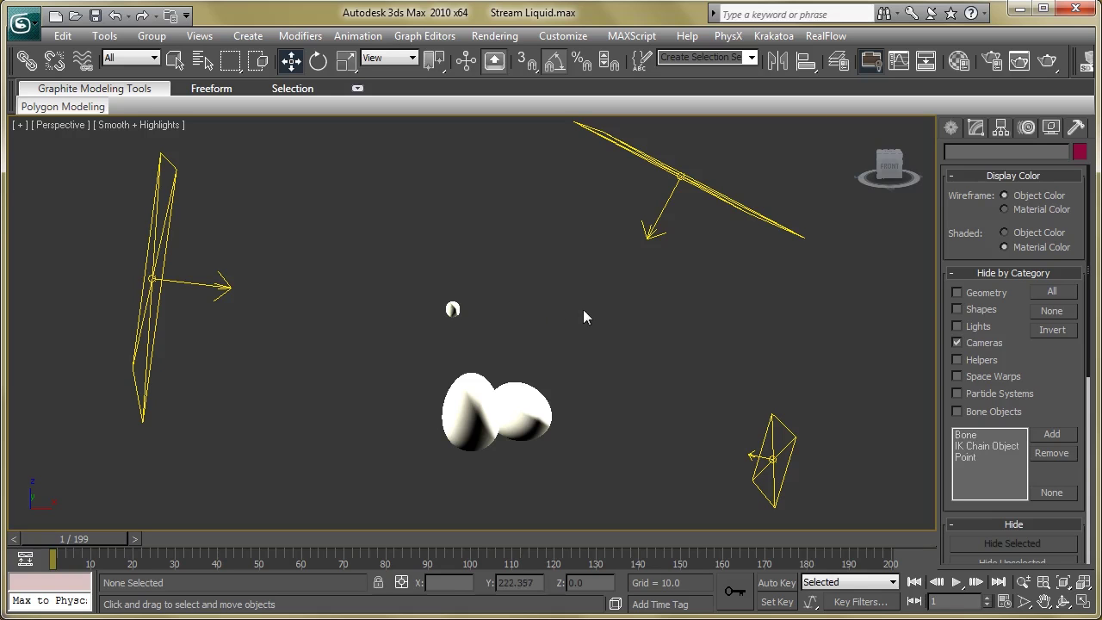
- Show the Standard Primitives object types in the Create panel
left_click(951, 127)
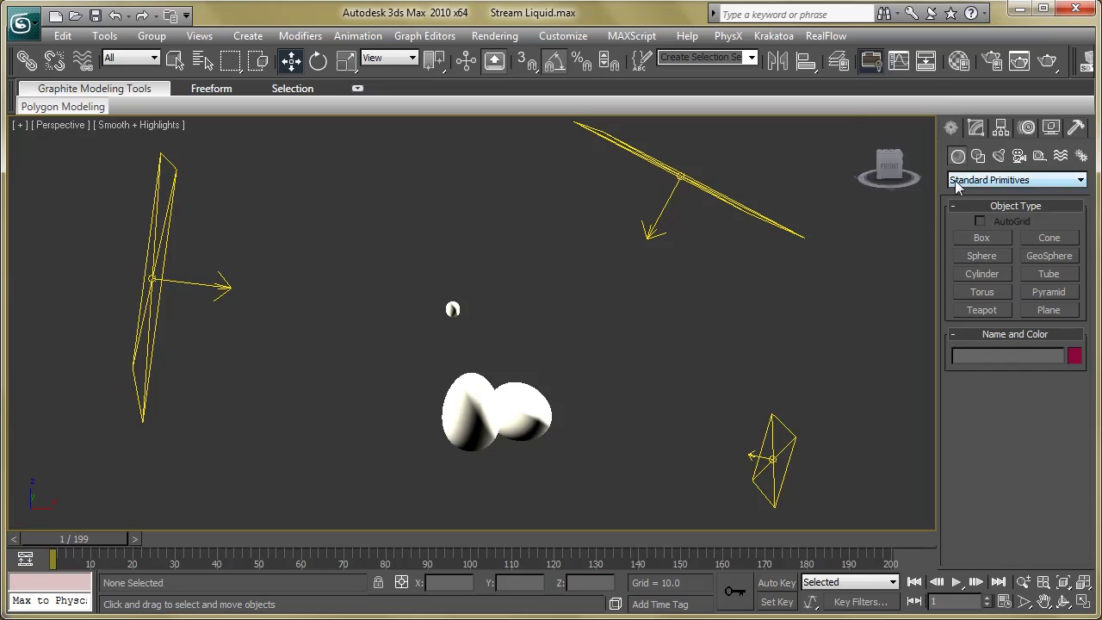
- Switch the Create category to RealFlow, delete a test mesh loader, and open RFMeshLoader01's settings
left_click(955, 182)
left_click(971, 385)
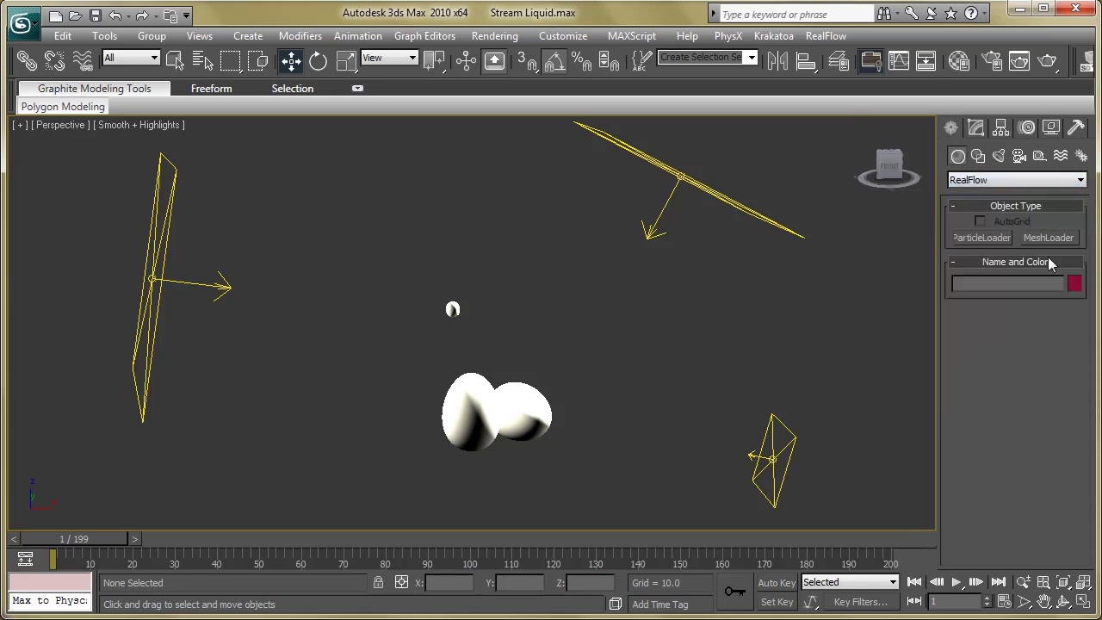
left_click(1045, 237)
left_click_drag(563, 476, 552, 472)
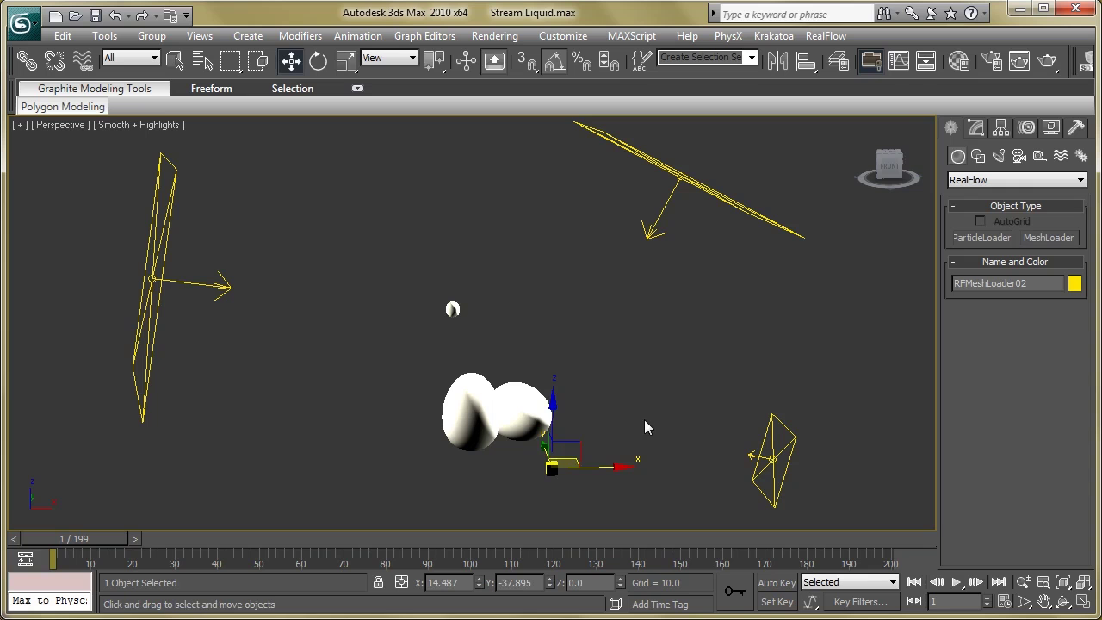
key("Delete")
left_click(467, 324)
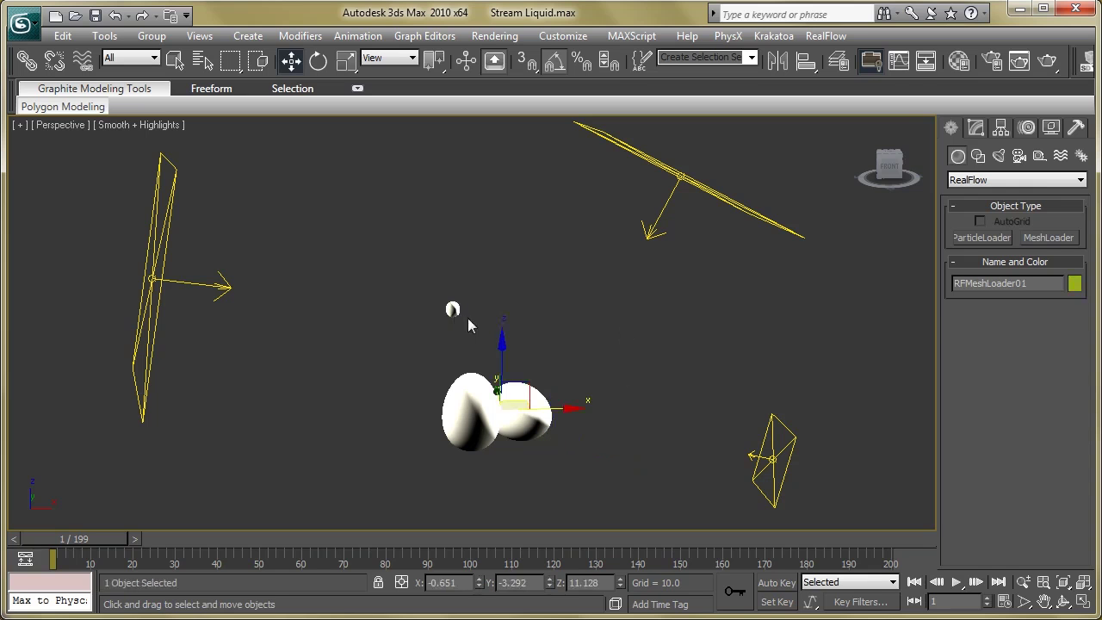
left_click(975, 127)
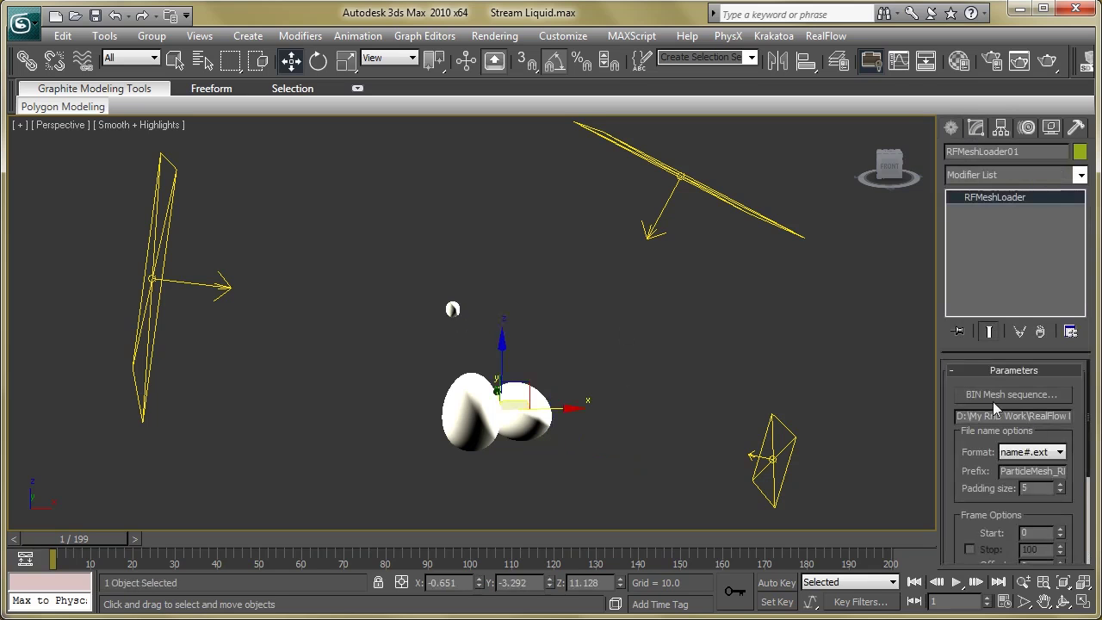
- Load ParticleMesh_RK01_00001.bin as RFMeshLoader01's BIN mesh sequence
left_click(1018, 396)
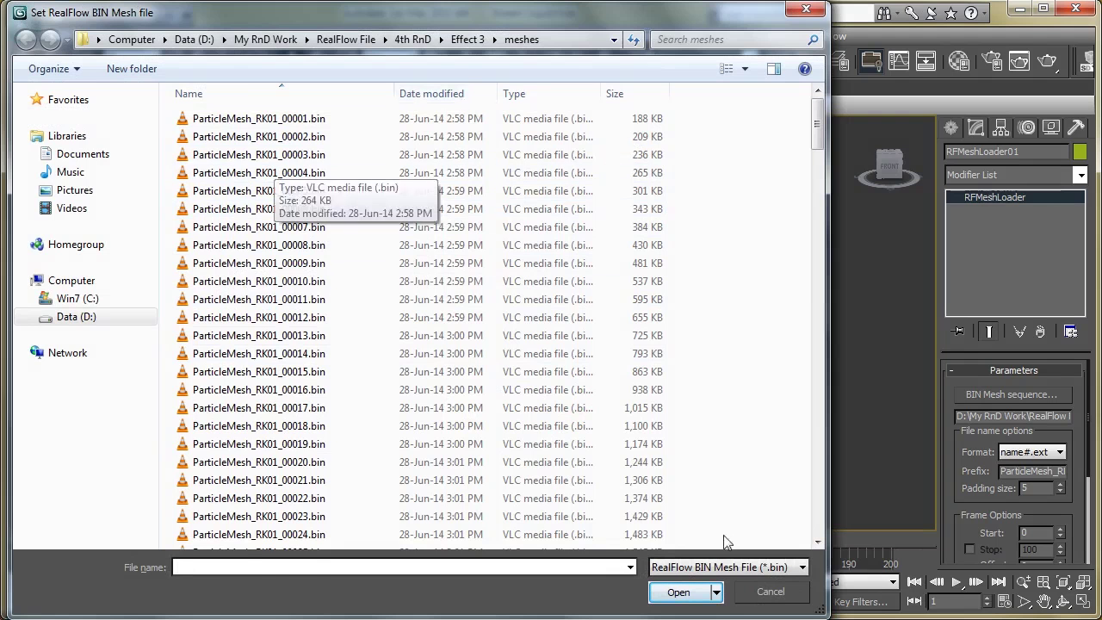
left_click(288, 121)
left_click(703, 592)
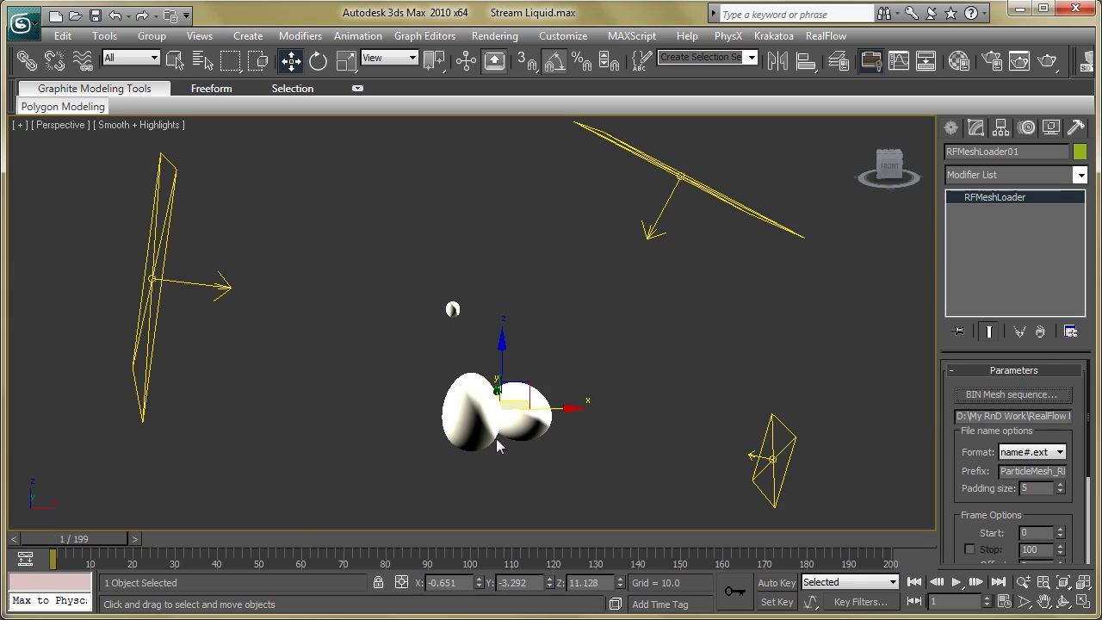
- Scrub the splash animation, return to frame 1, and orbit, zoom and pan close to the liquid mesh
mouse_move(67, 542)
left_mouse_down()
mouse_move(247, 566)
mouse_move(605, 567)
mouse_move(323, 540)
mouse_move(52, 540)
left_mouse_up()
key("w")
middle_click_drag(511, 440, 454, 430, "alt")
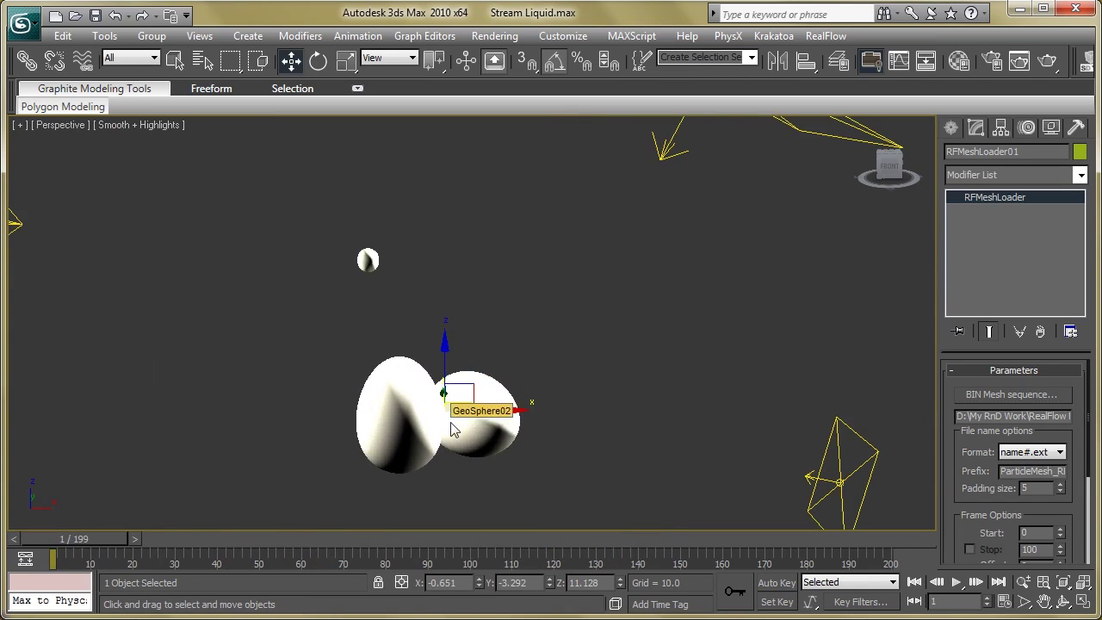
middle_click_drag(386, 387, 440, 344, "alt")
scroll(449, 409, "up", 4)
middle_click_drag(408, 387, 406, 342)
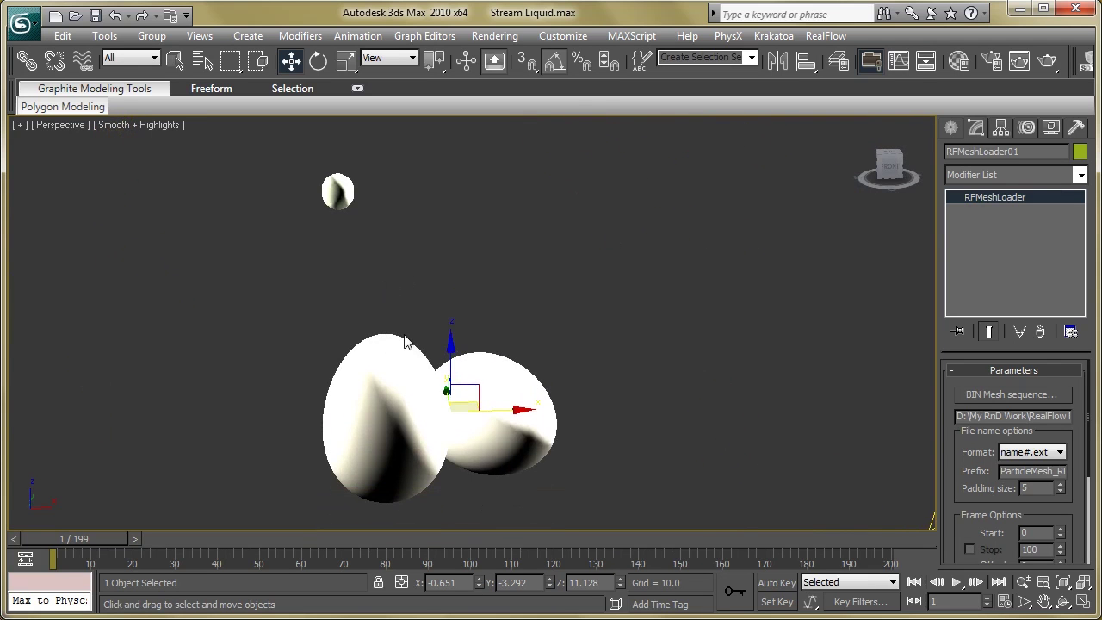
left_click(352, 214)
left_click(336, 207)
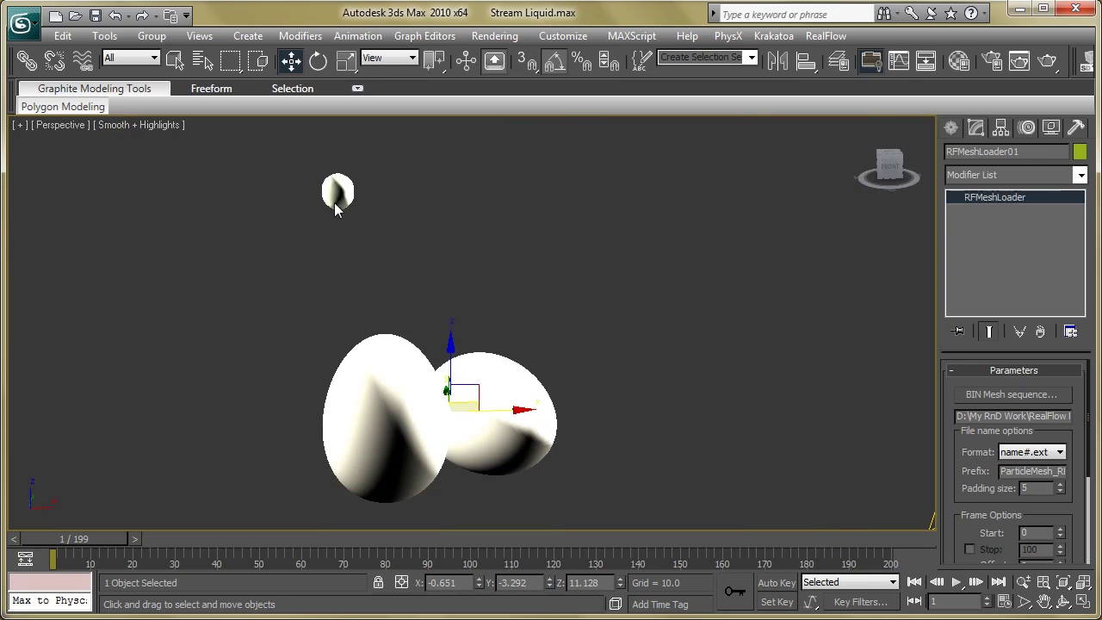
left_click(463, 251)
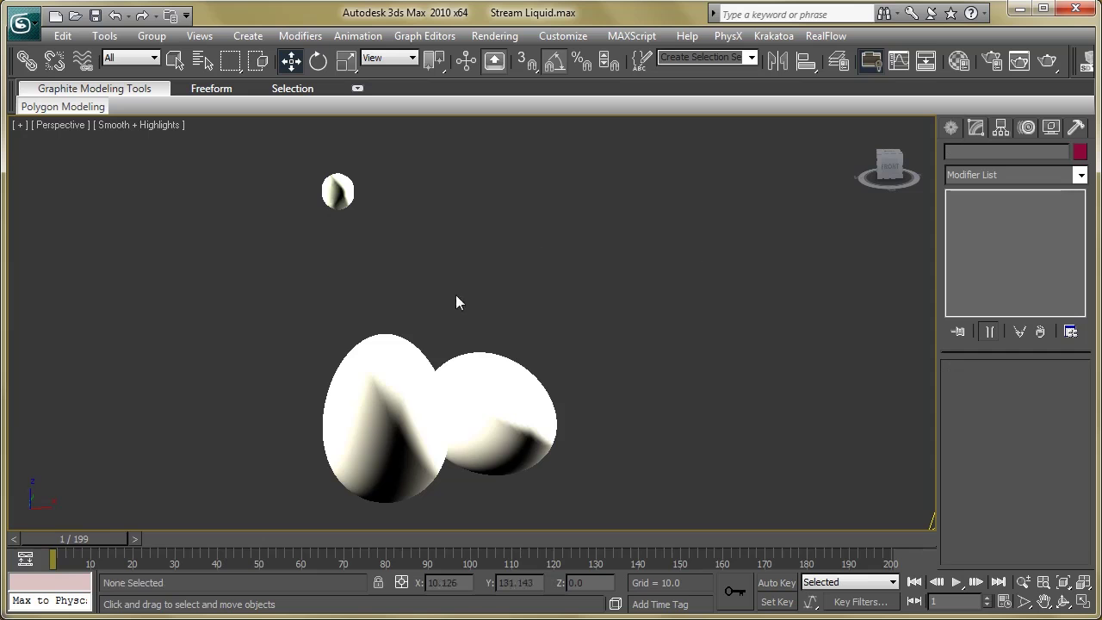
- Review the green 01 - Default VRayFastSSS2 parameters (scatter radius 60.0) in the Material Editor
key("m")
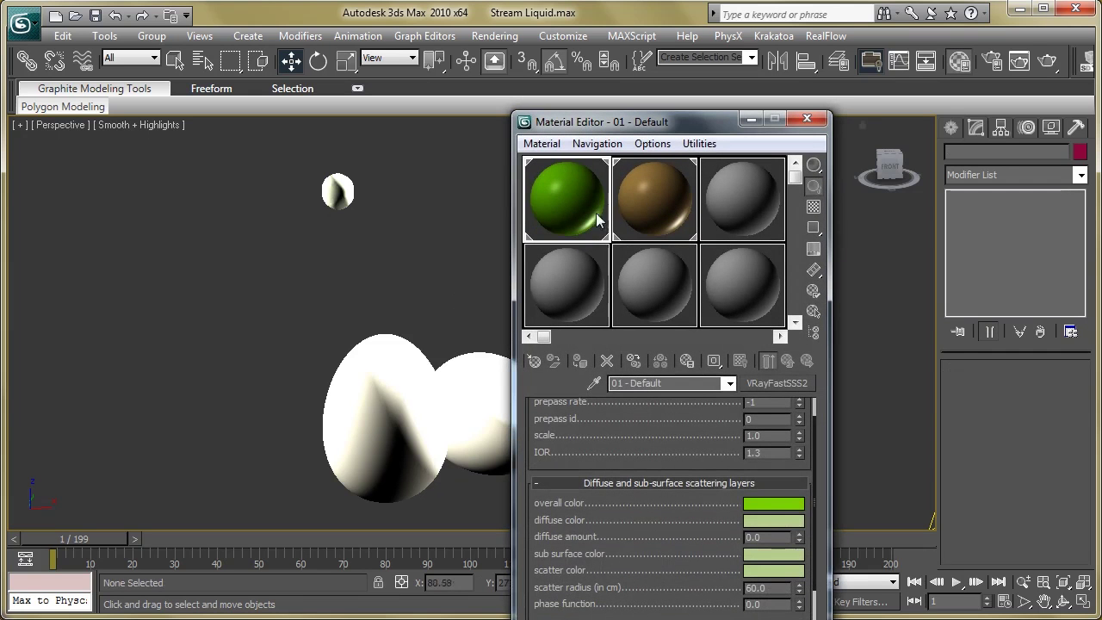
left_click_drag(693, 128, 811, 36)
scroll(814, 365, "up", 2)
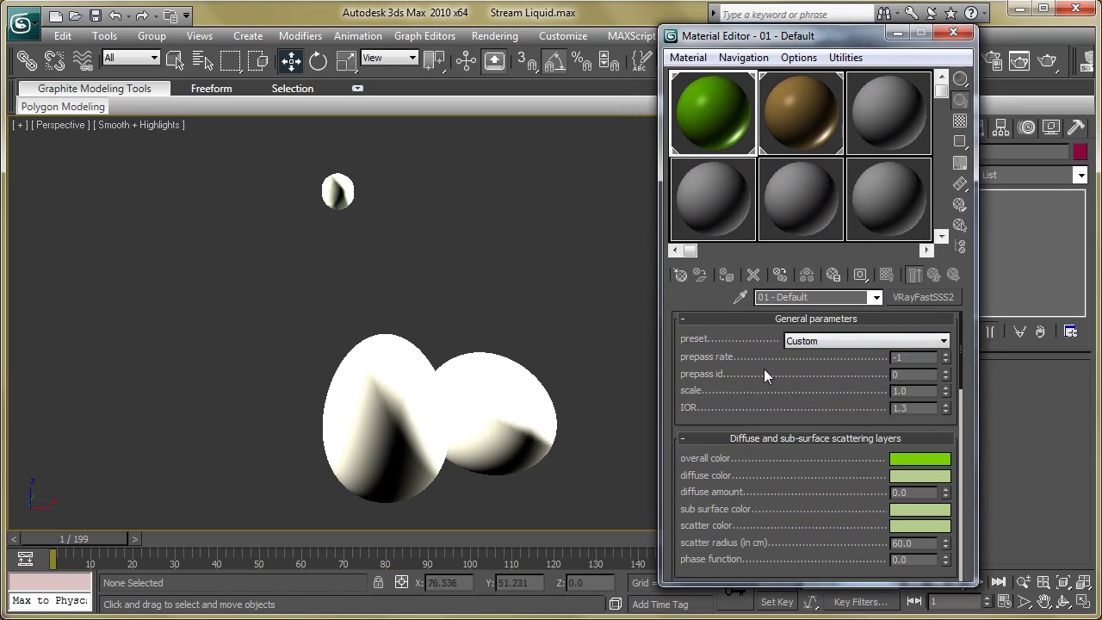
scroll(819, 513, "down", 1)
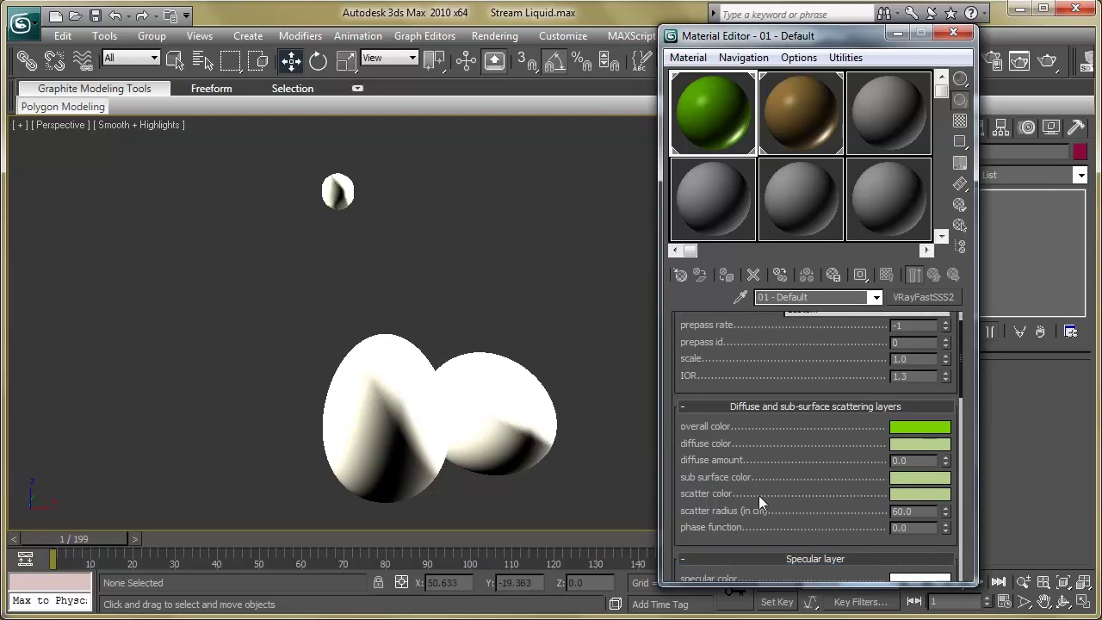
scroll(829, 489, "down", 1)
scroll(813, 551, "up", 2)
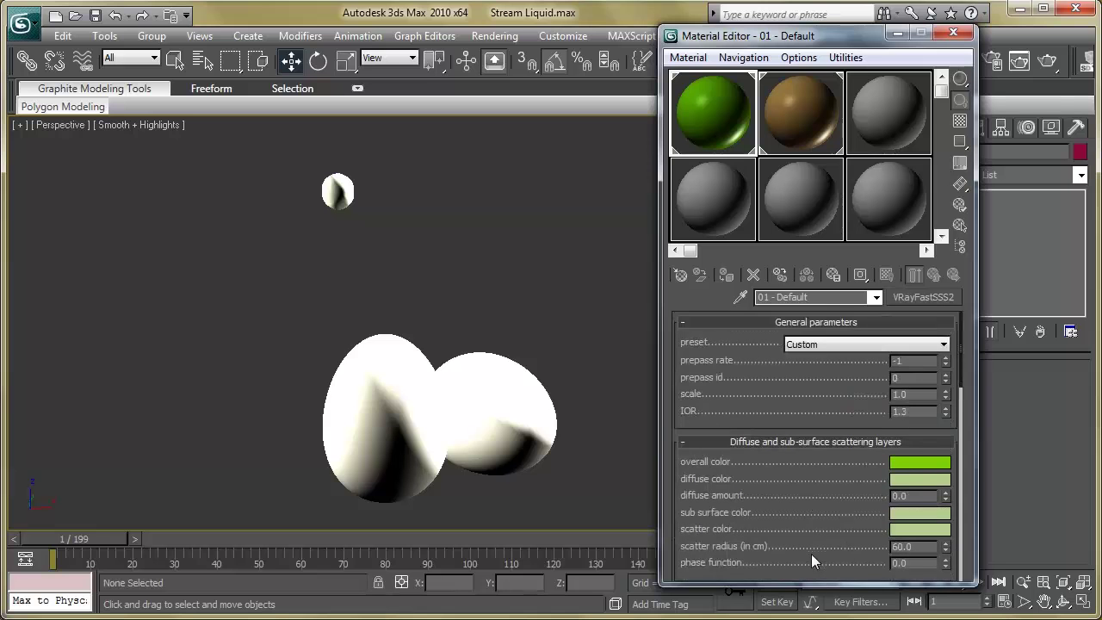
scroll(824, 439, "down", 2)
scroll(826, 413, "down", 5)
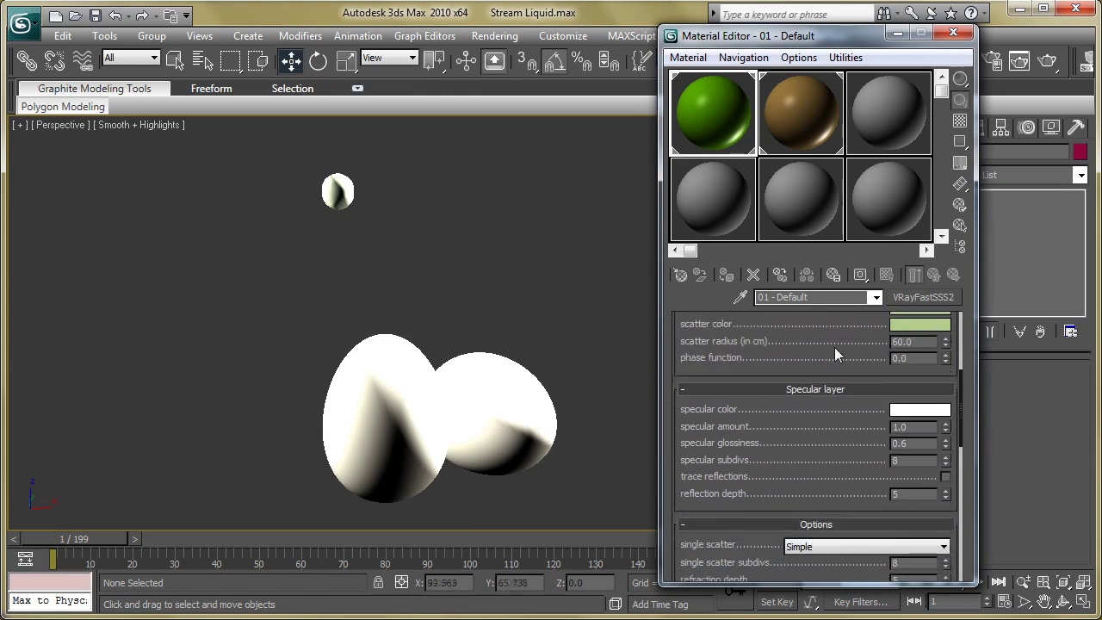
scroll(834, 322, "down", 3)
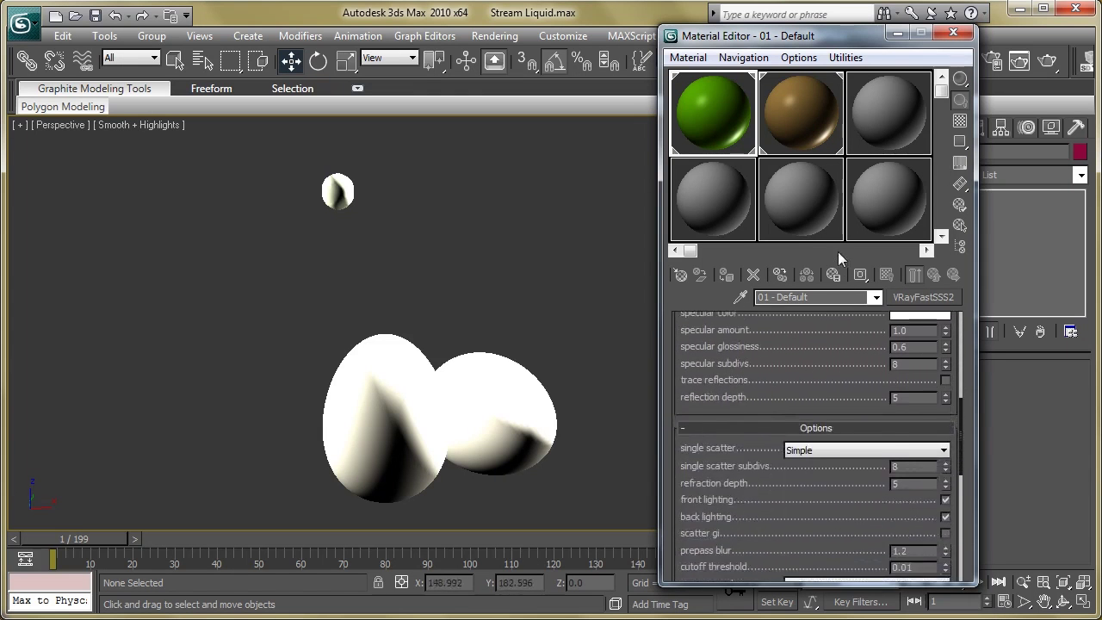
scroll(839, 232, "down", 7)
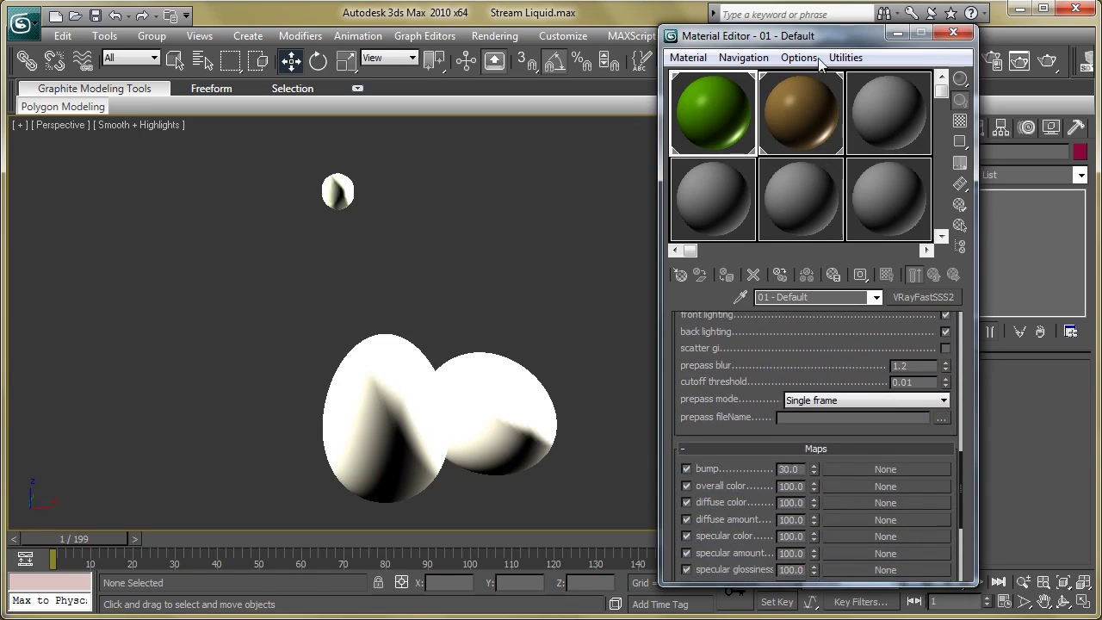
scroll(817, 431, "up", 15)
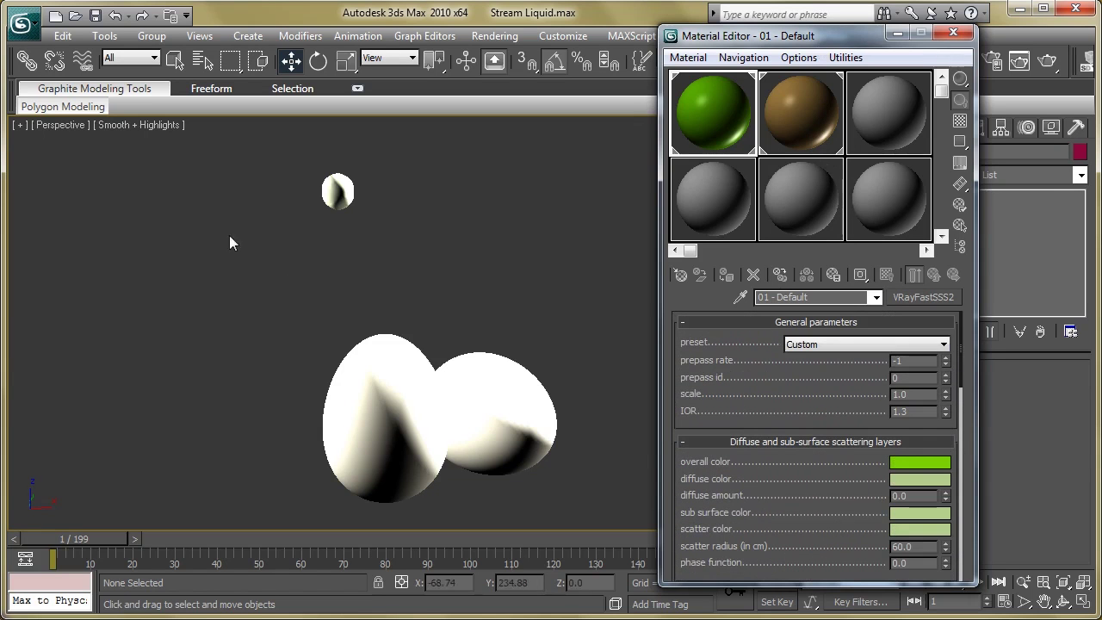
- Review the brown 02 - Default VRayFastSSS2 parameters: scatter radius 60.0, single scatter Simple
left_click(360, 401)
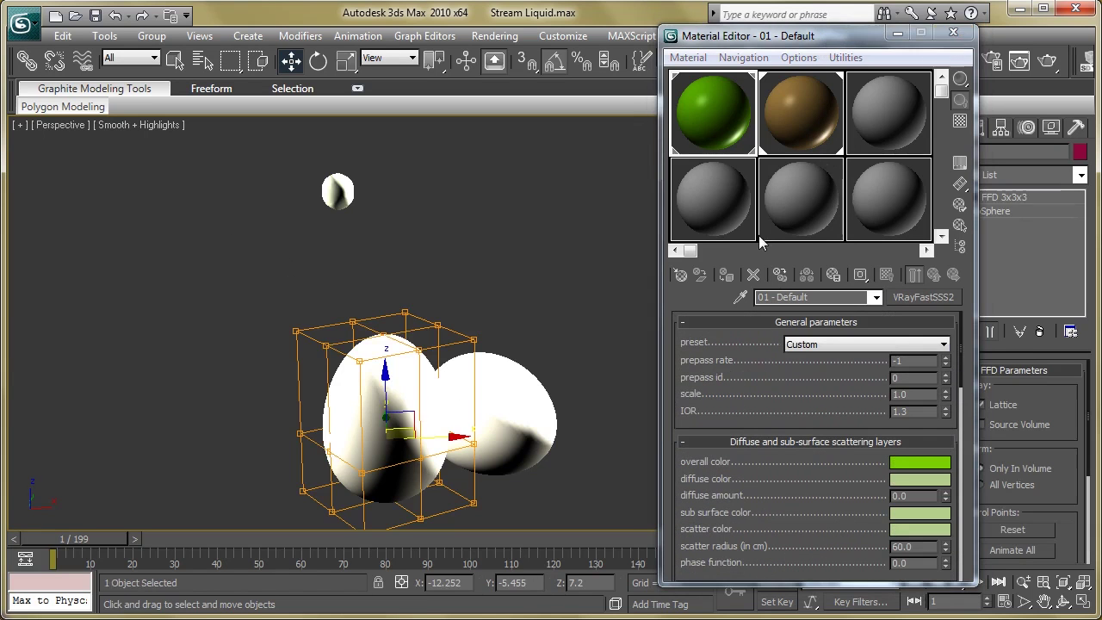
left_click(768, 109)
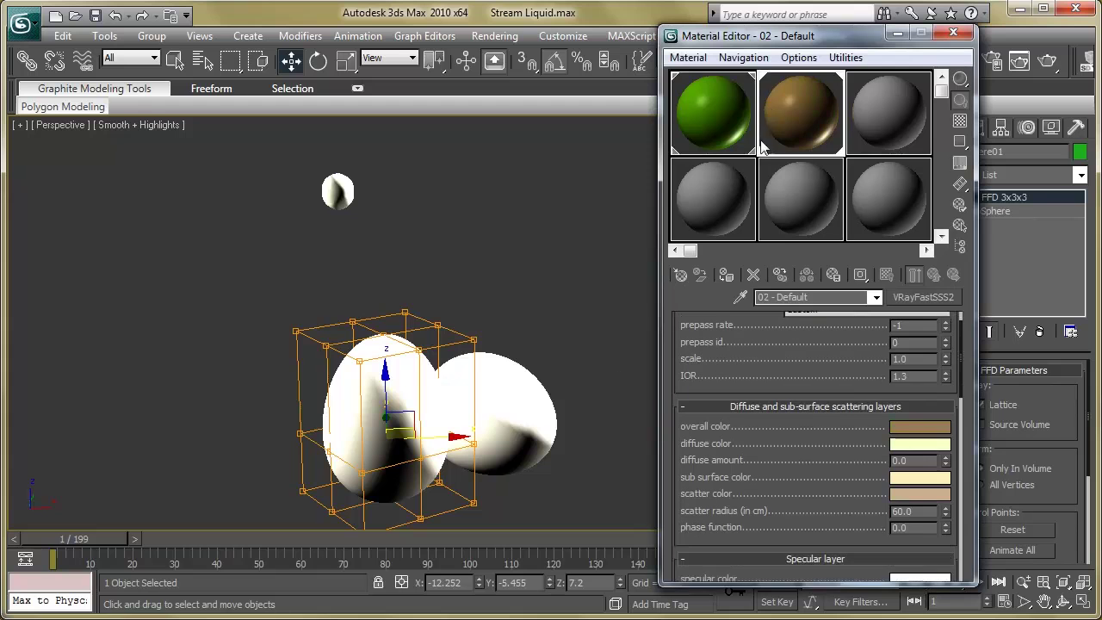
scroll(774, 490, "up", 2)
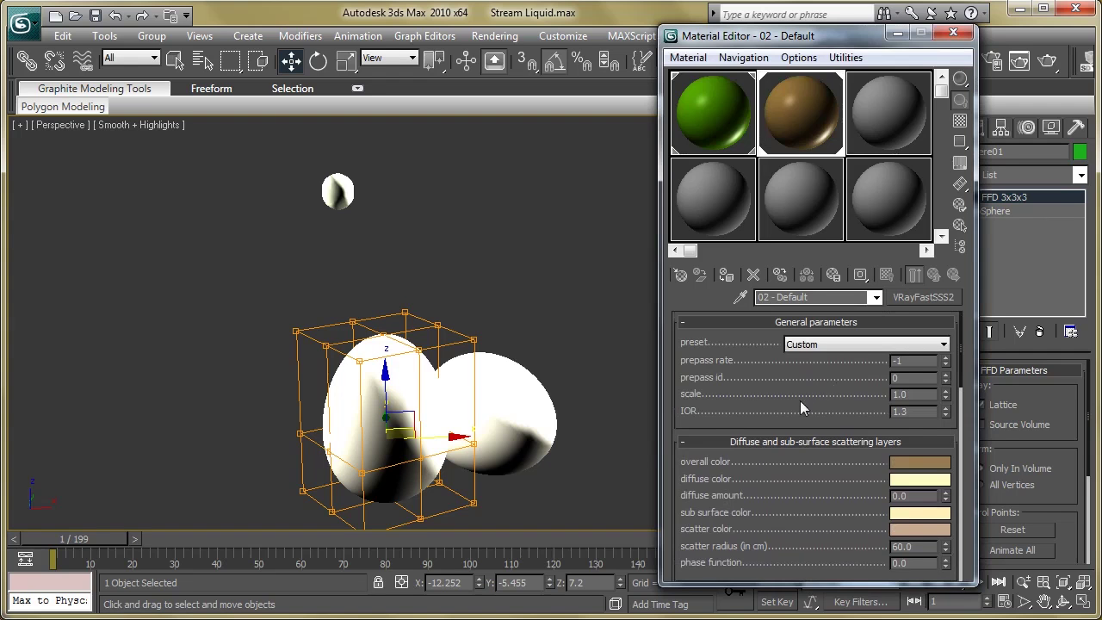
scroll(800, 400, "down", 2)
scroll(796, 387, "up", 2)
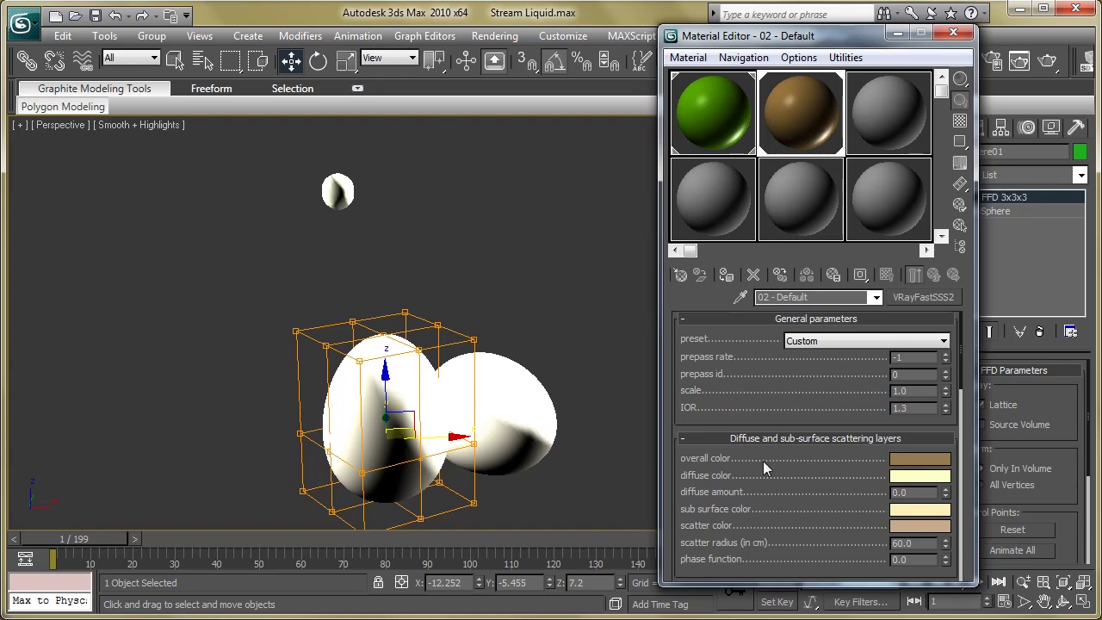
scroll(764, 448, "down", 3)
scroll(772, 414, "up", 3)
scroll(783, 430, "down", 7)
left_click_drag(802, 497, 775, 615)
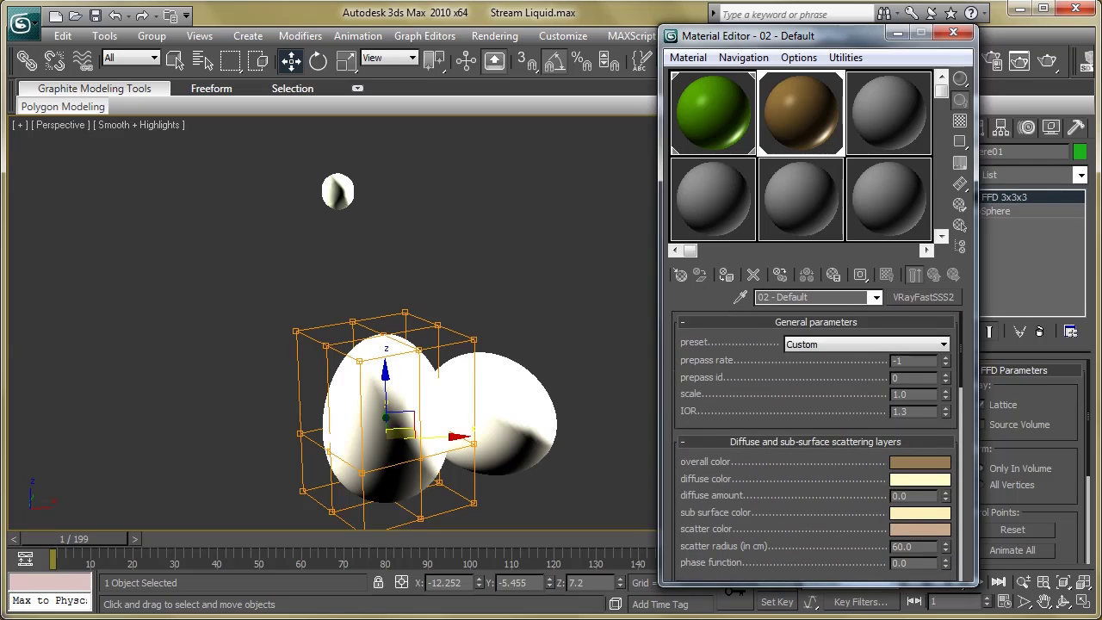
left_click(526, 291)
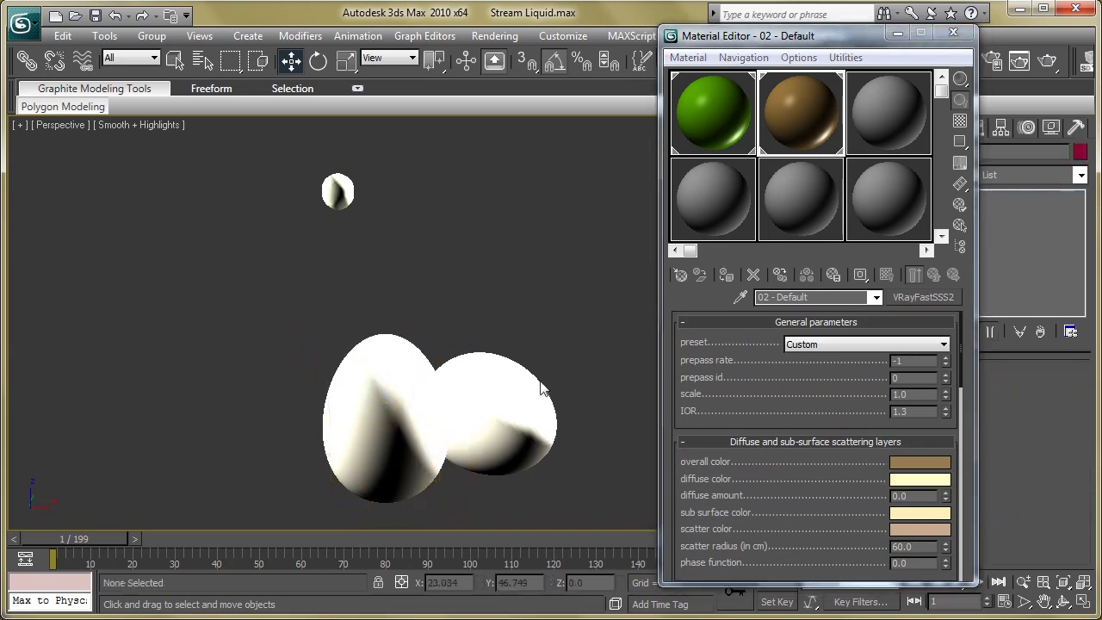
left_click(952, 33)
scroll(481, 354, "down", 3)
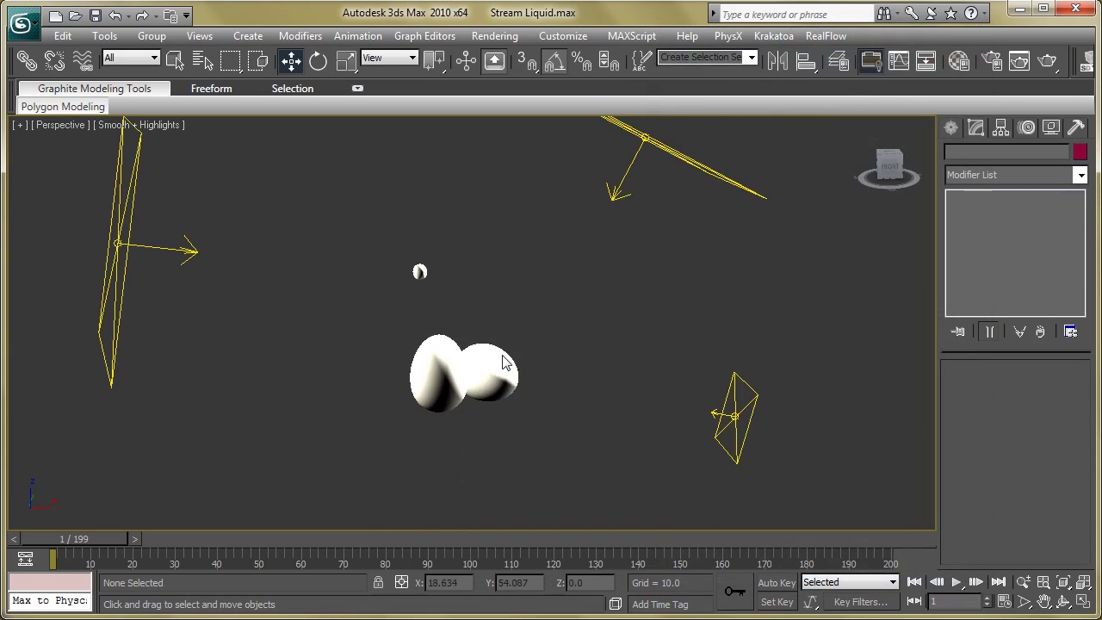
middle_click_drag(502, 361, 447, 378, "alt")
left_click_drag(276, 283, 180, 395)
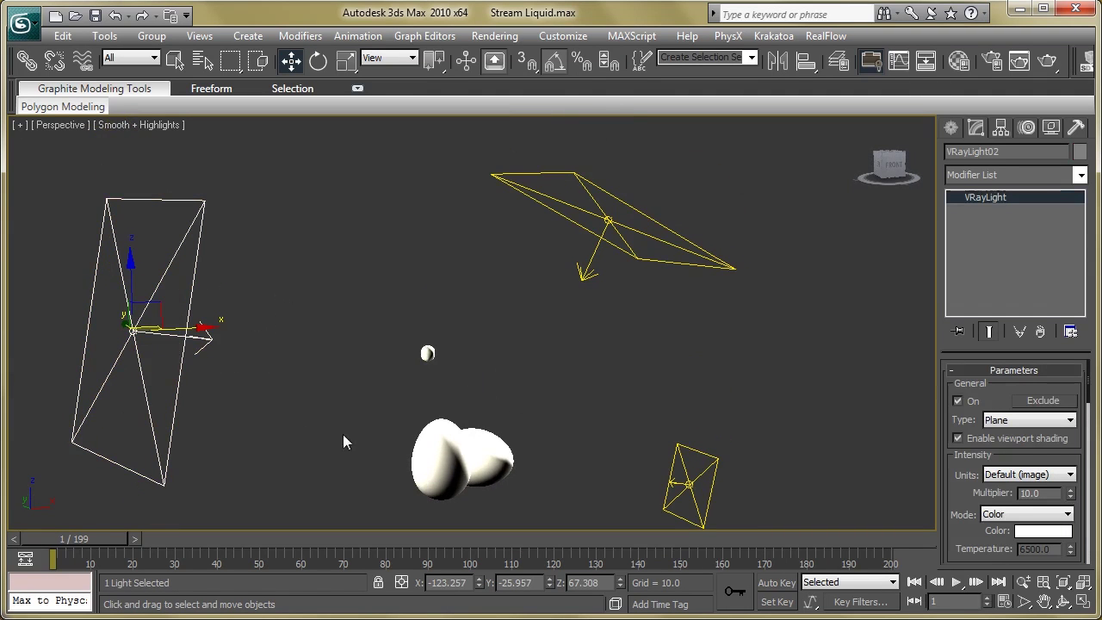
left_click(597, 224)
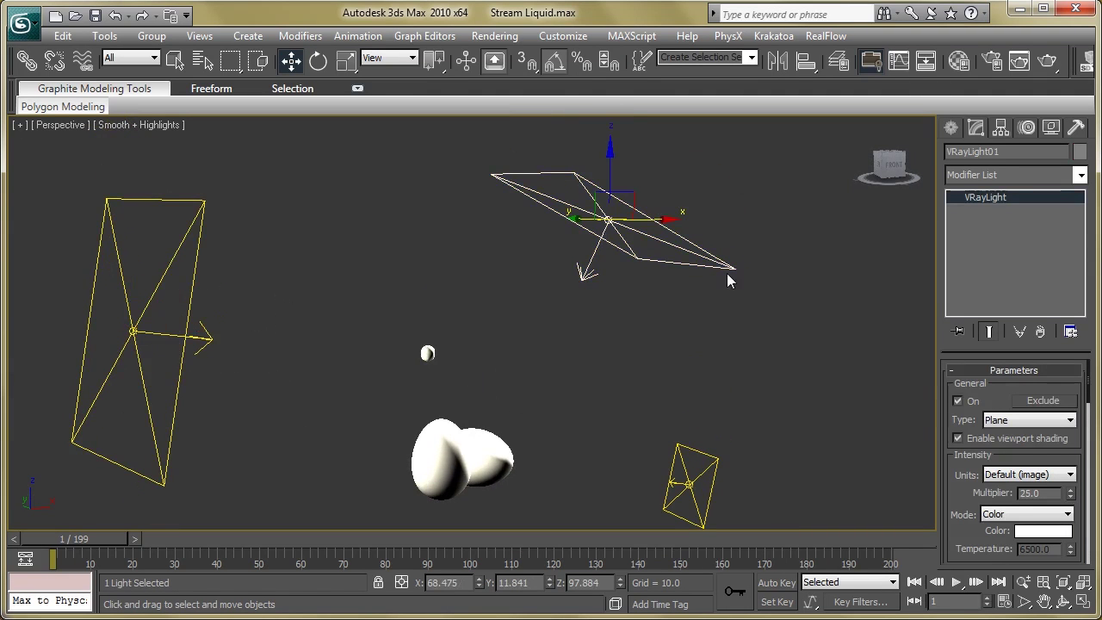
middle_click_drag(596, 277, 587, 261)
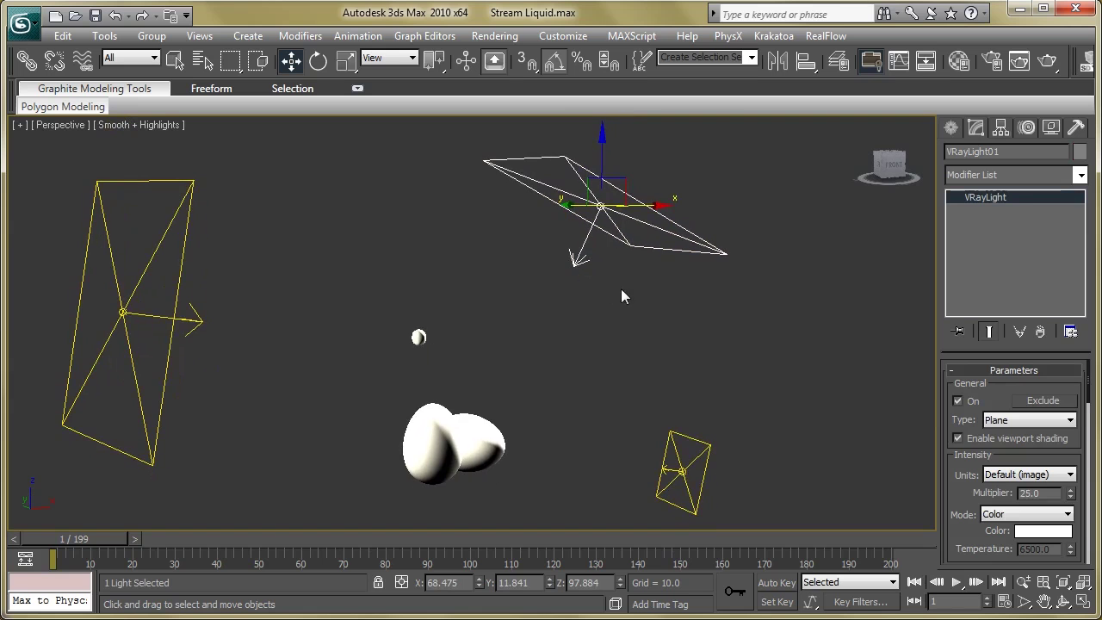
scroll(955, 430, "down", 1)
scroll(962, 410, "up", 1)
left_click(443, 583)
key("Tab")
key("Tab")
left_click(317, 67)
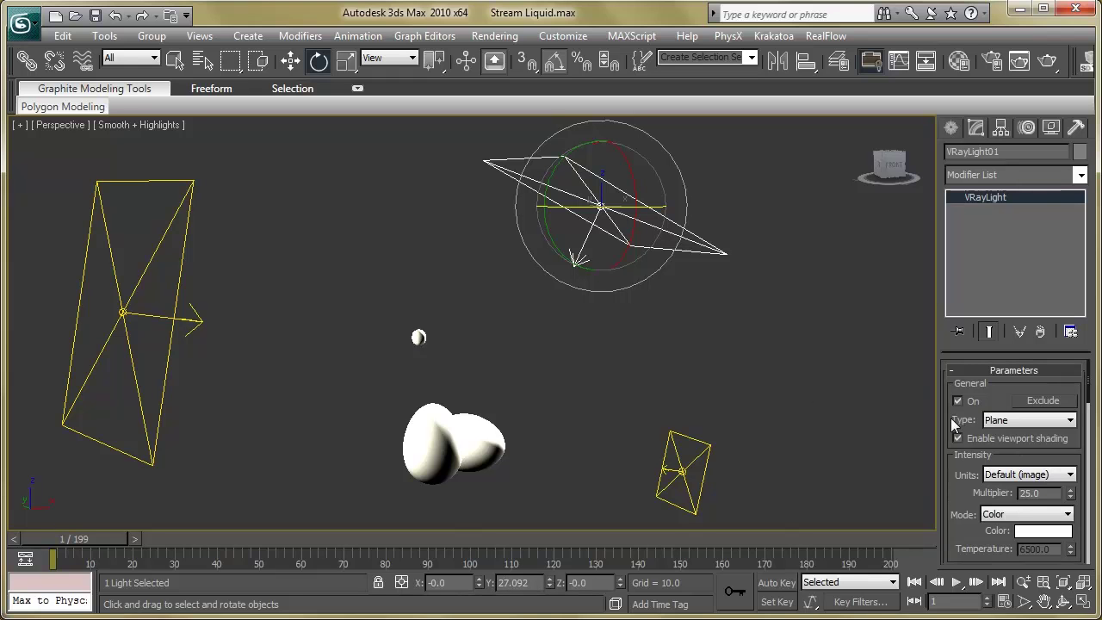
scroll(954, 436, "down", 1)
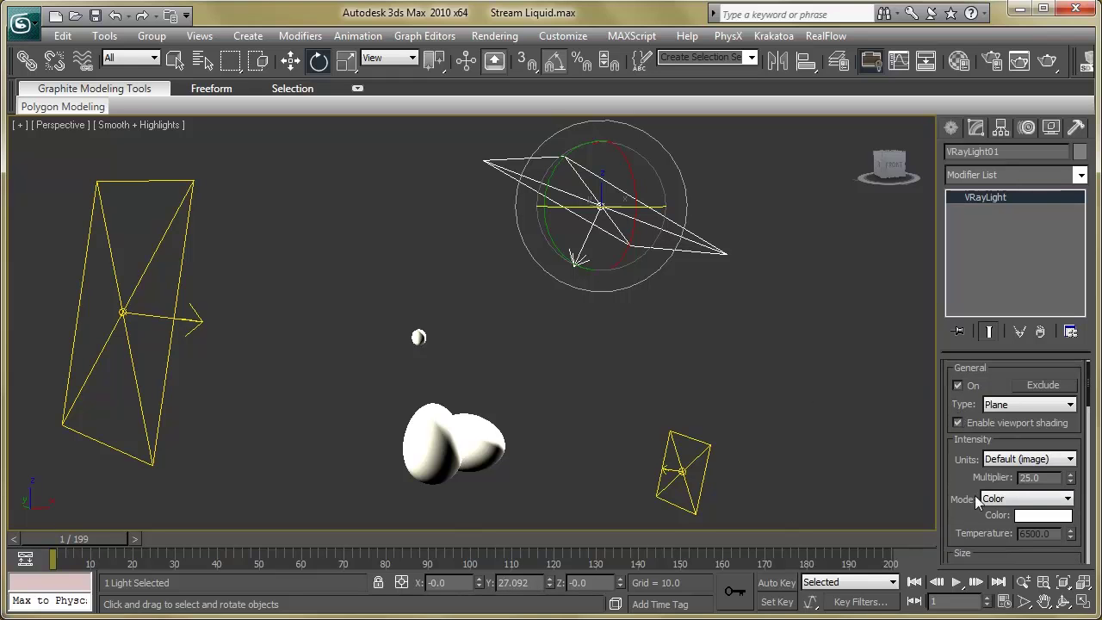
scroll(966, 509, "down", 2)
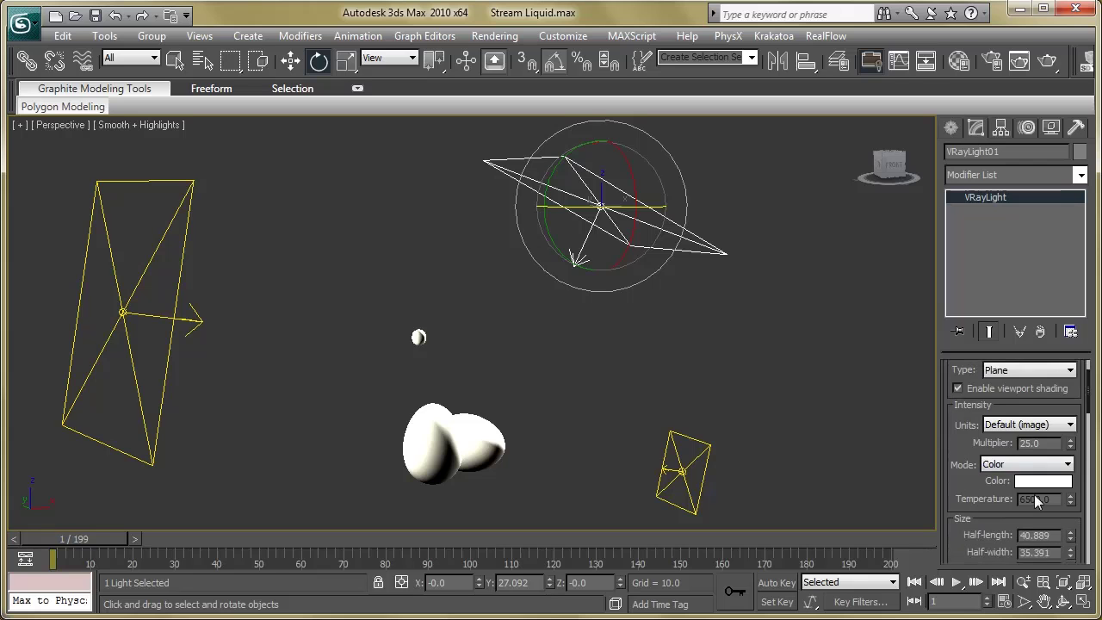
left_click_drag(963, 485, 956, 380)
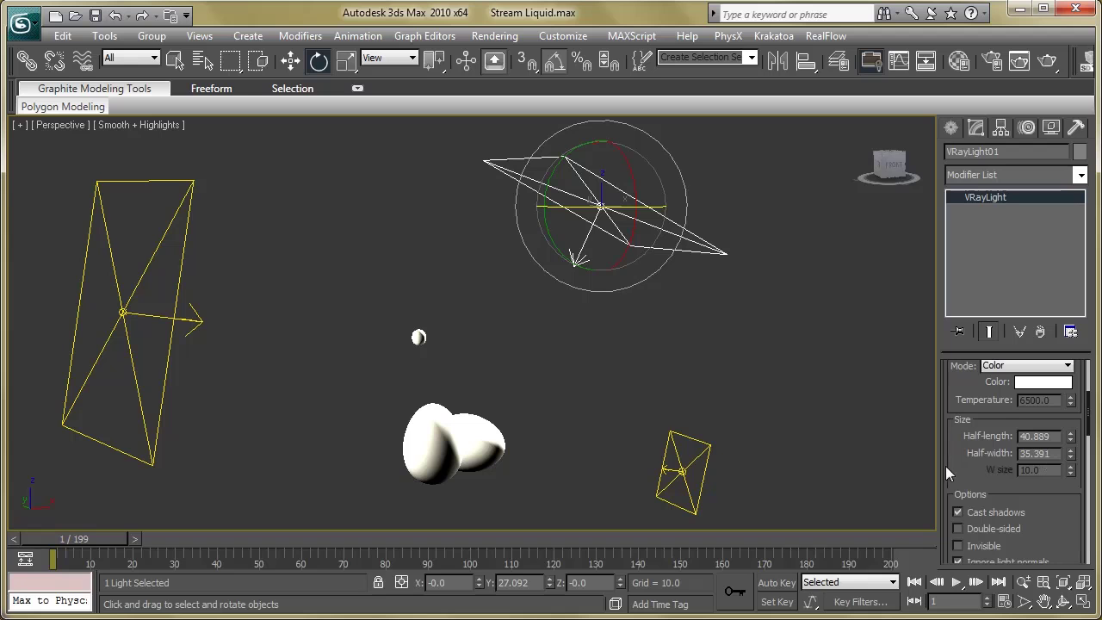
left_click_drag(950, 462, 955, 409)
scroll(973, 531, "down", 6)
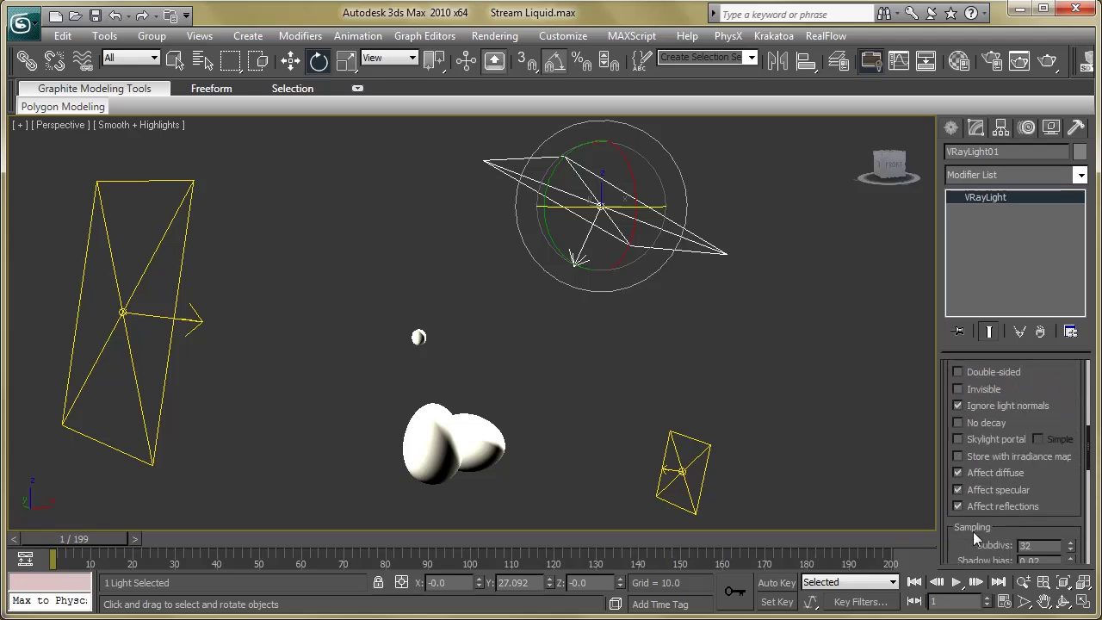
scroll(973, 531, "down", 5)
scroll(972, 531, "down", 2)
scroll(972, 531, "up", 3)
scroll(972, 531, "up", 10)
left_click(183, 198)
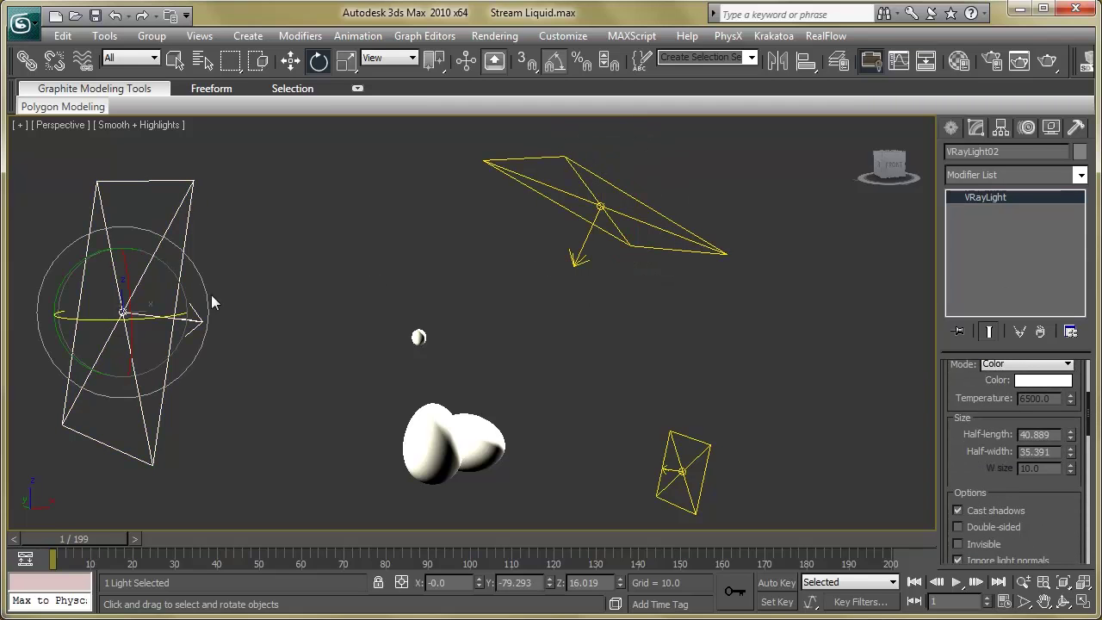
left_click(291, 61)
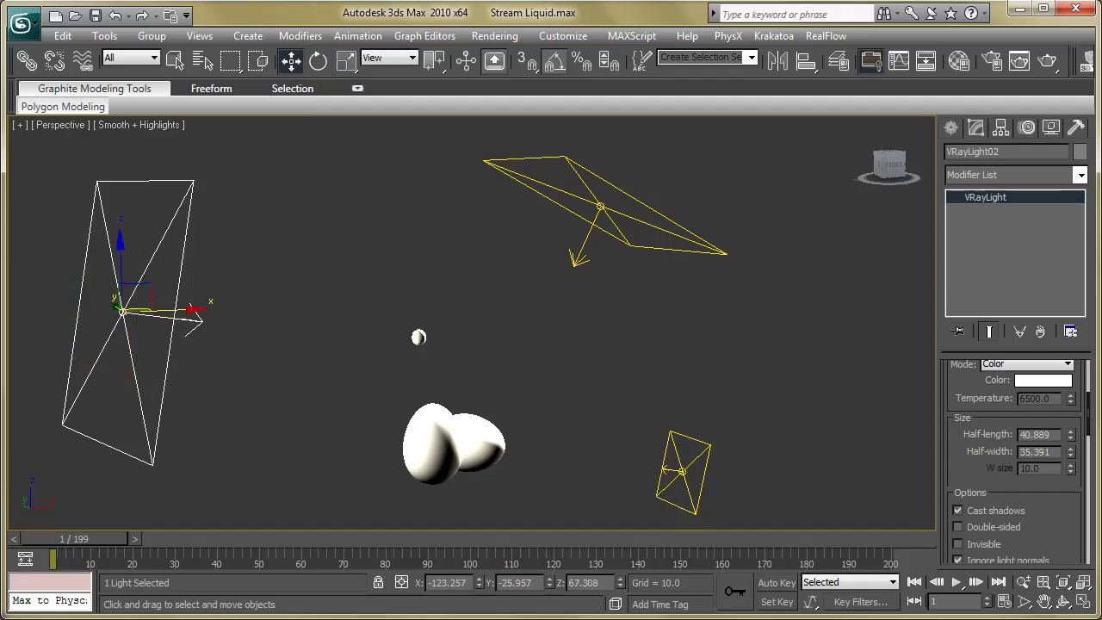
left_click(465, 583)
key("Tab")
key("Tab")
left_click(317, 61)
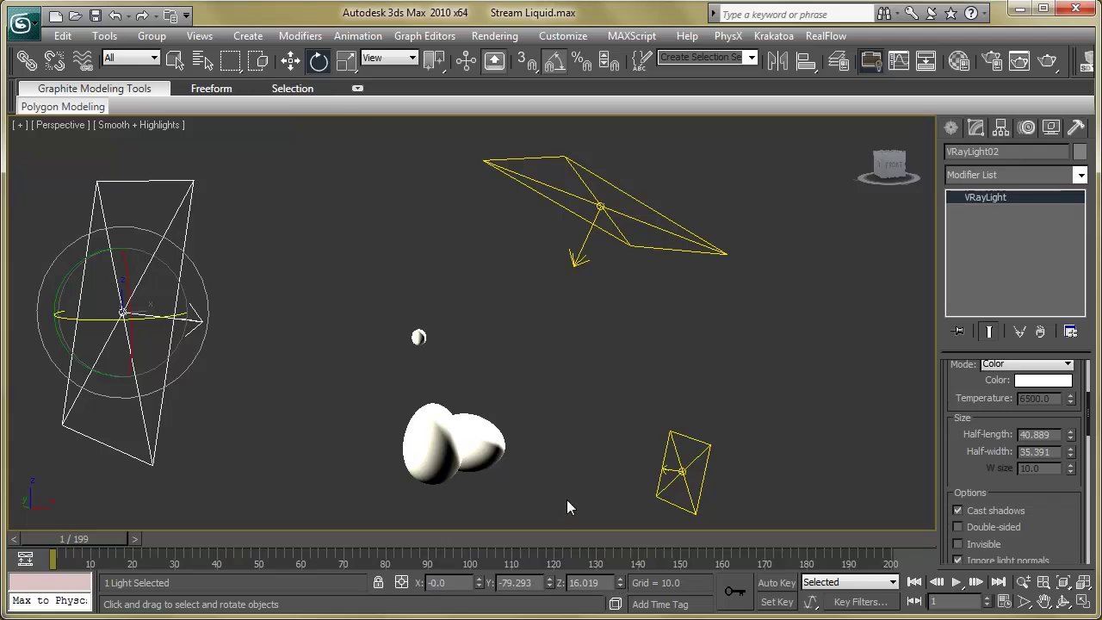
left_click(291, 62)
scroll(969, 411, "up", 5)
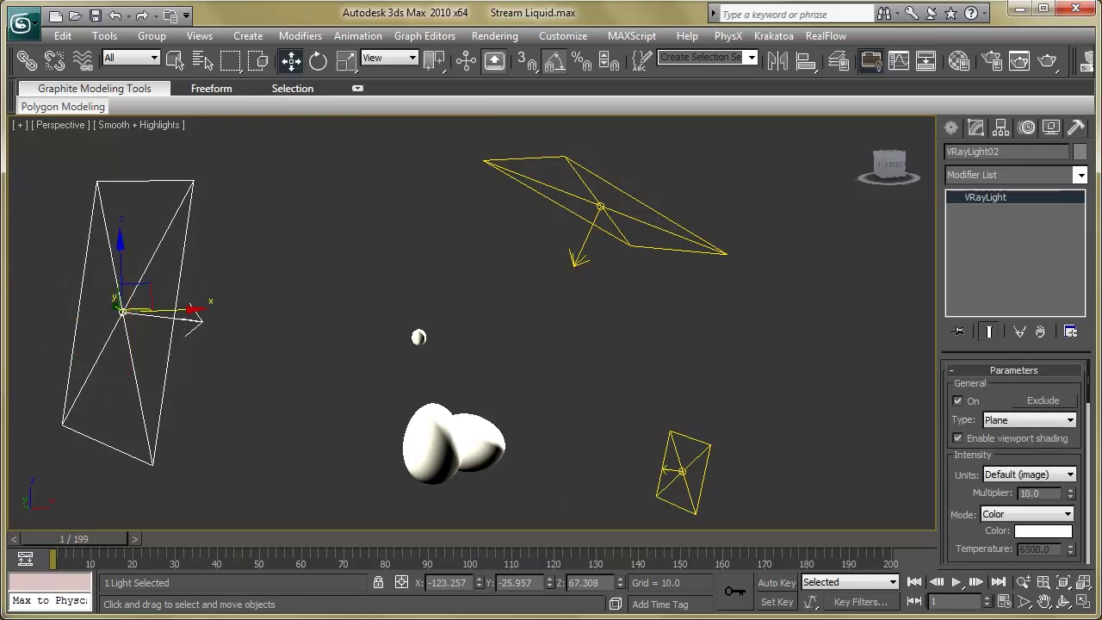
scroll(956, 468, "down", 1)
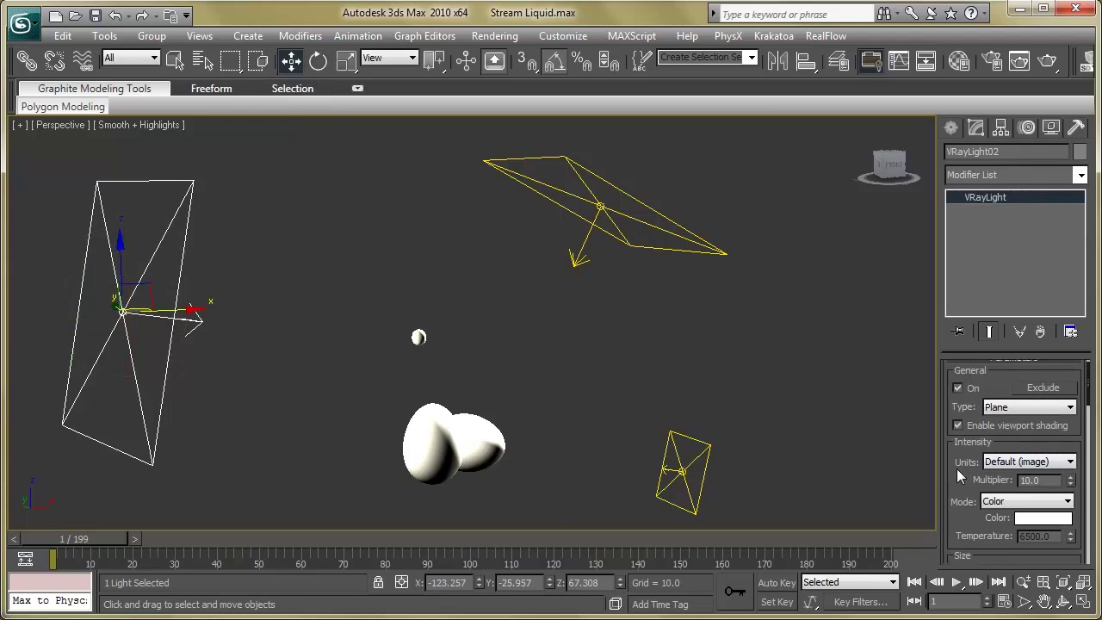
scroll(966, 467, "down", 1)
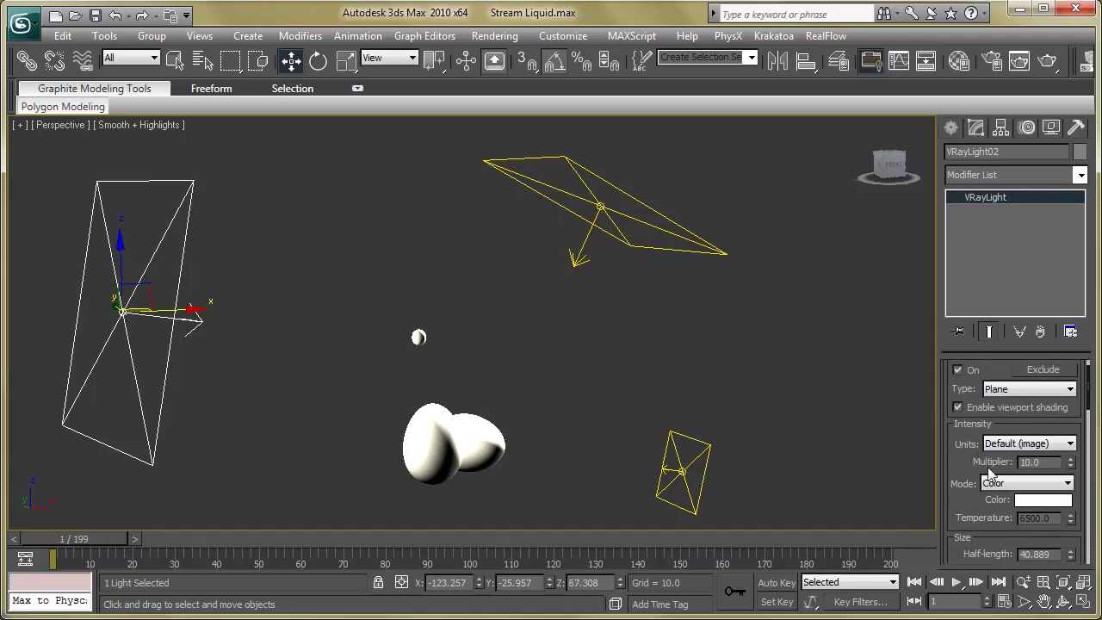
scroll(968, 469, "down", 4)
scroll(962, 486, "down", 2)
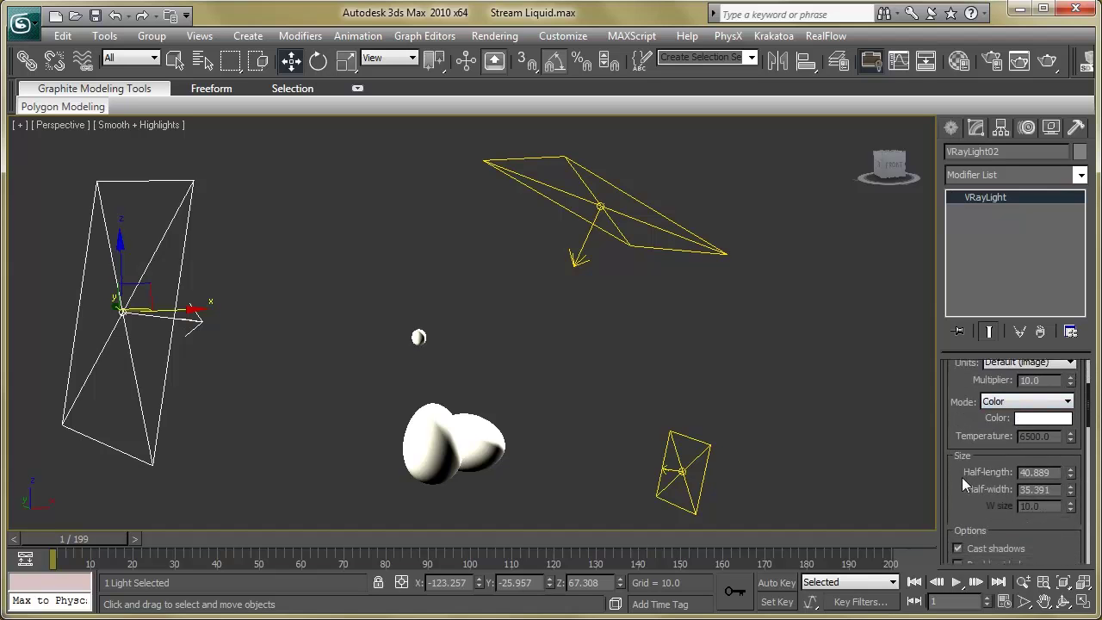
scroll(958, 494, "down", 9)
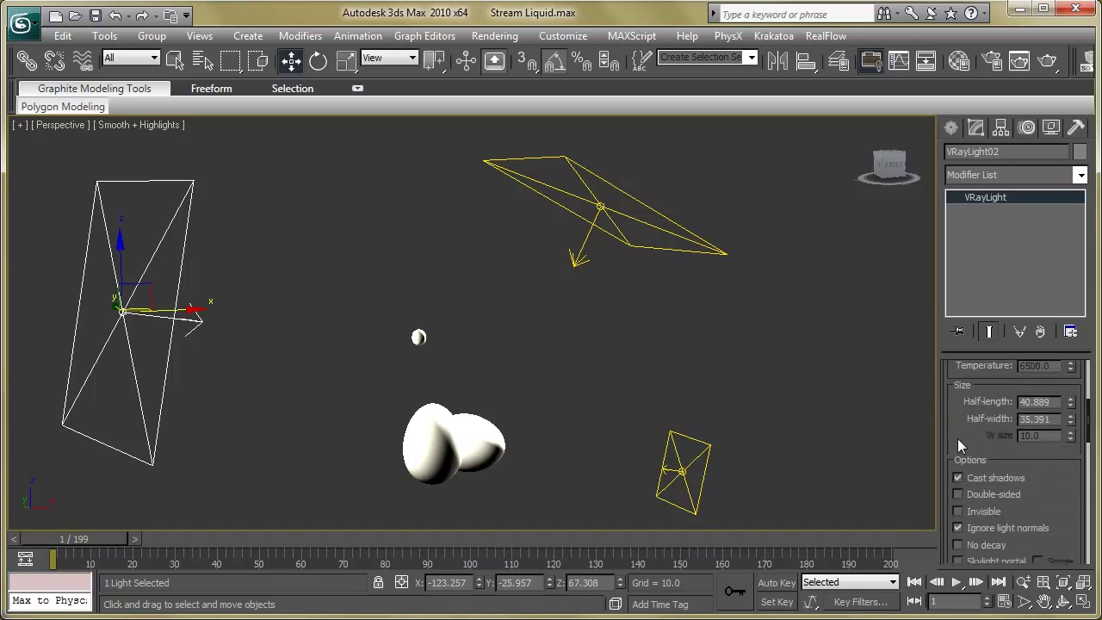
scroll(976, 487, "down", 7)
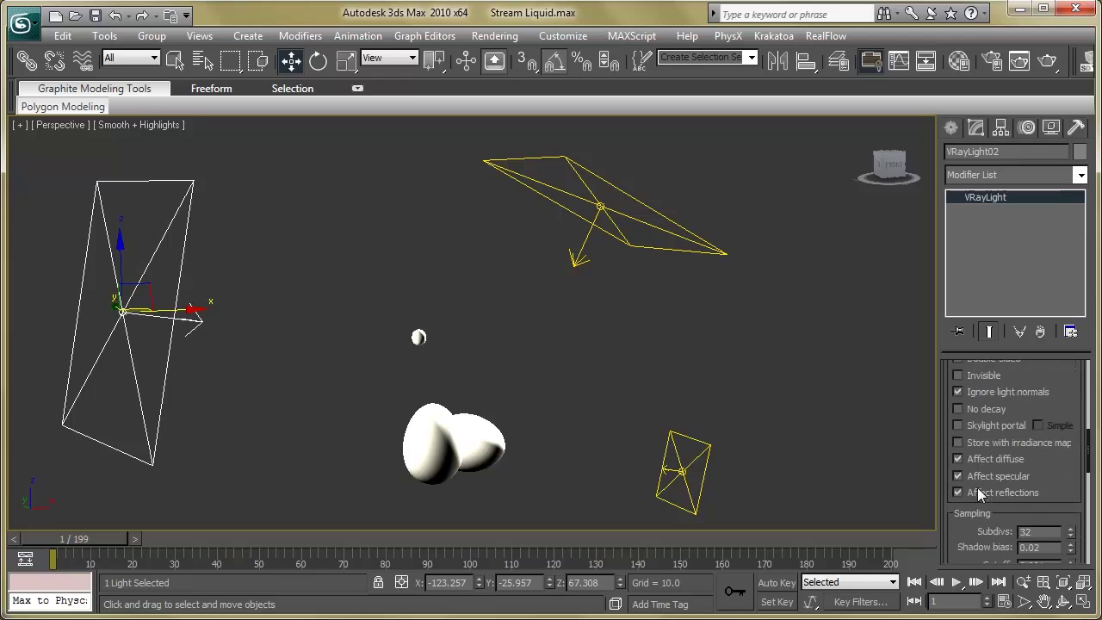
left_click(680, 483)
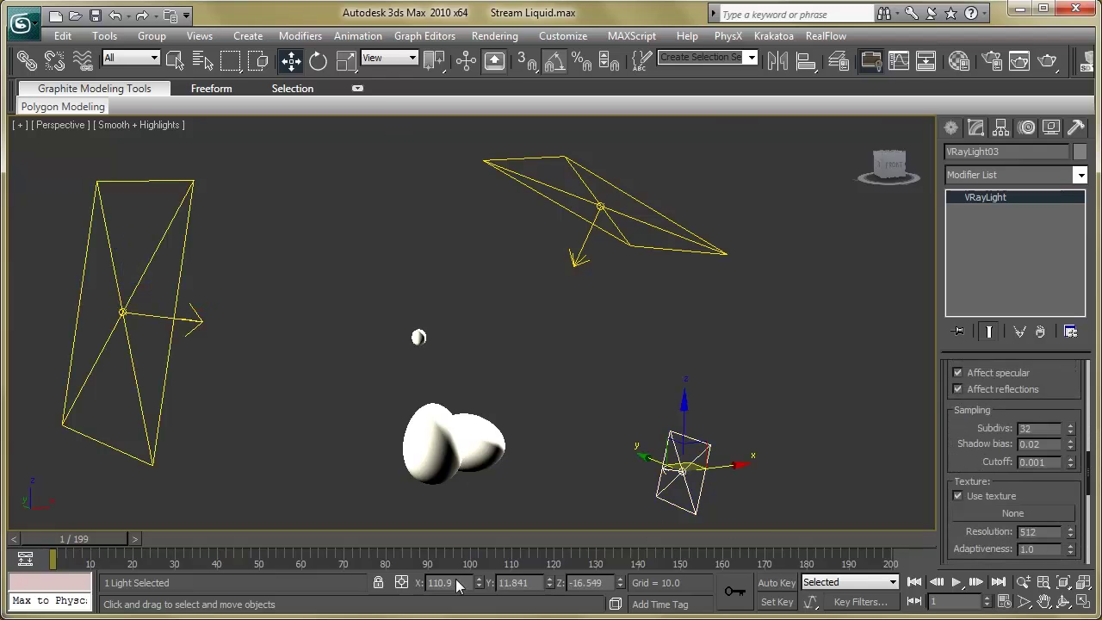
left_click(519, 583)
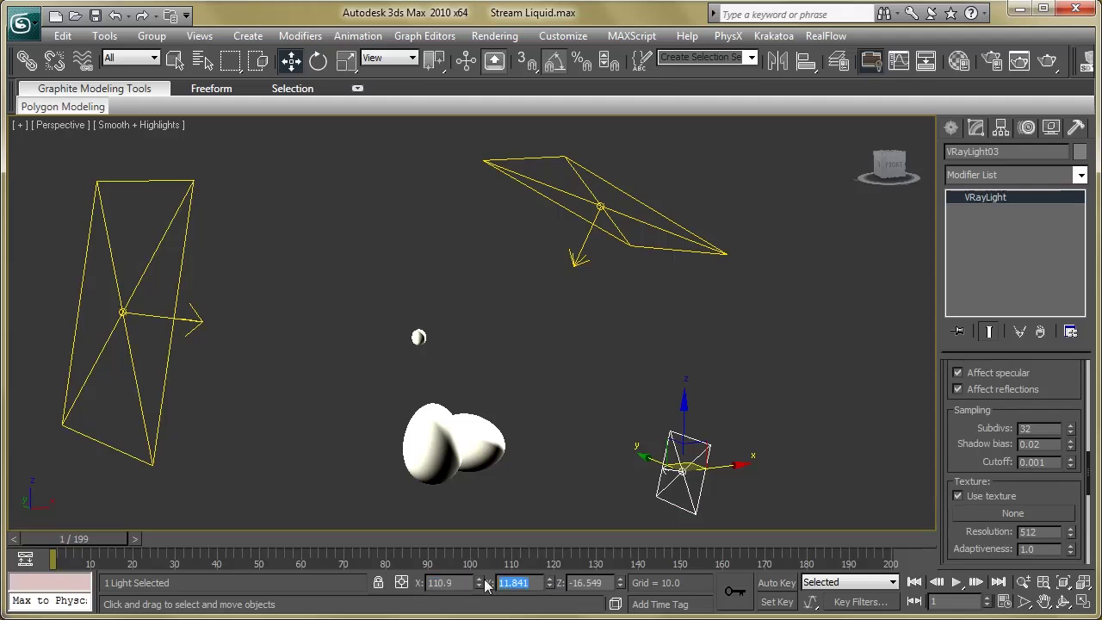
left_click(606, 584)
key("e")
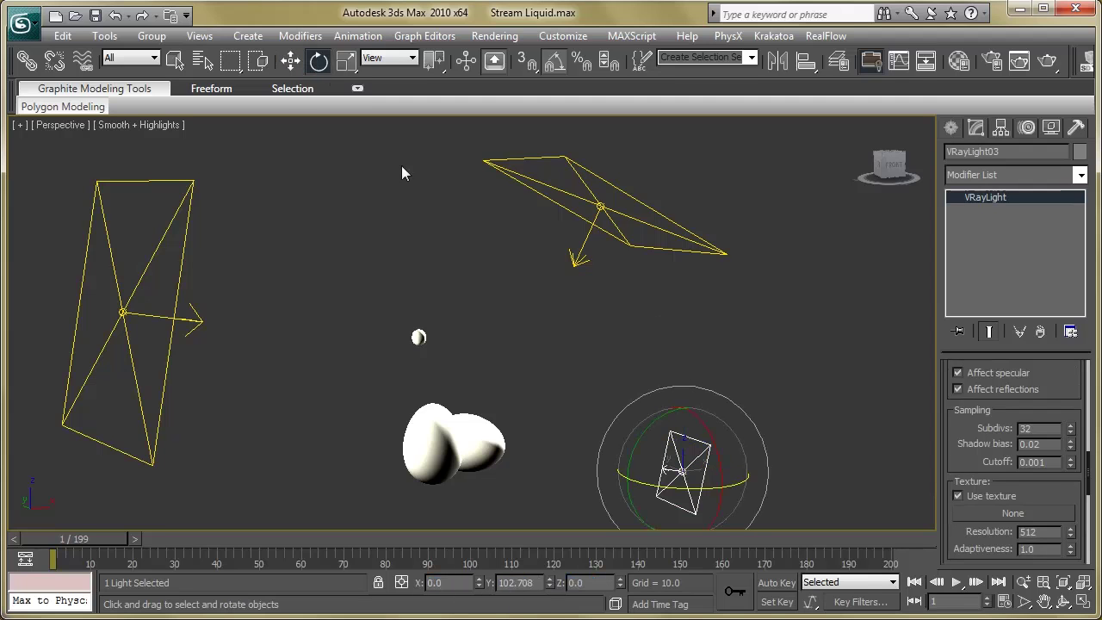
left_click(290, 61)
scroll(969, 463, "up", 10)
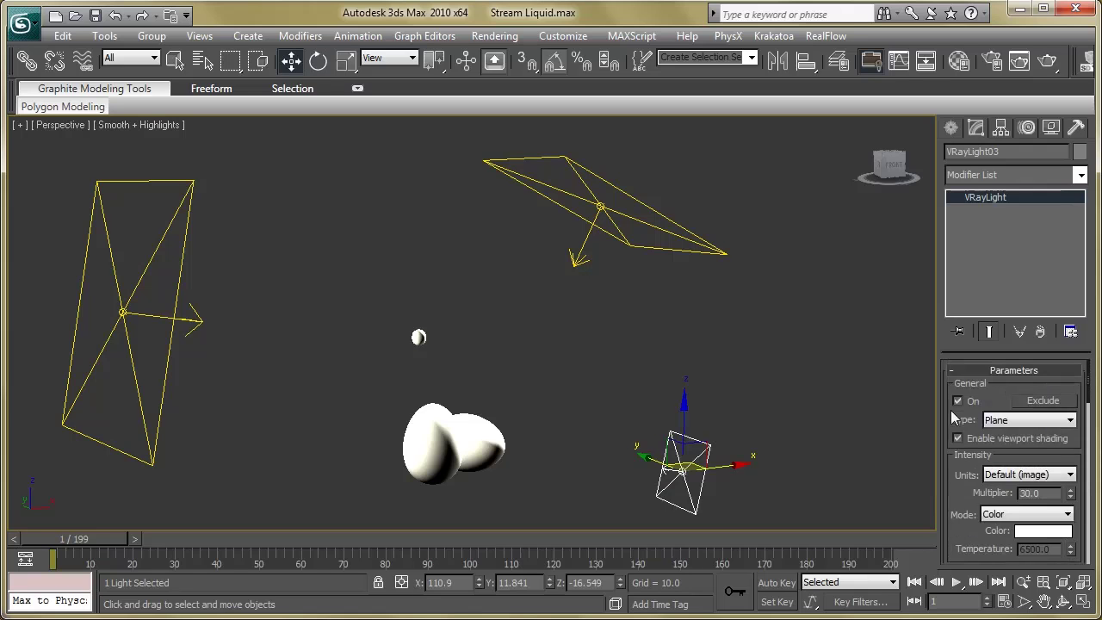
scroll(979, 508, "down", 1)
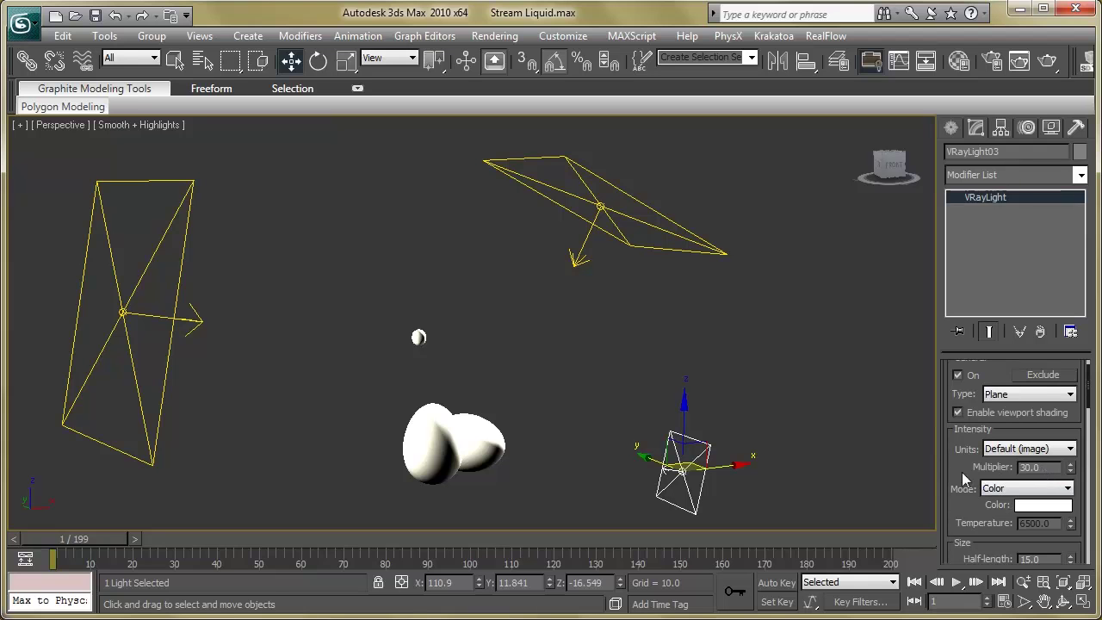
scroll(959, 439, "down", 4)
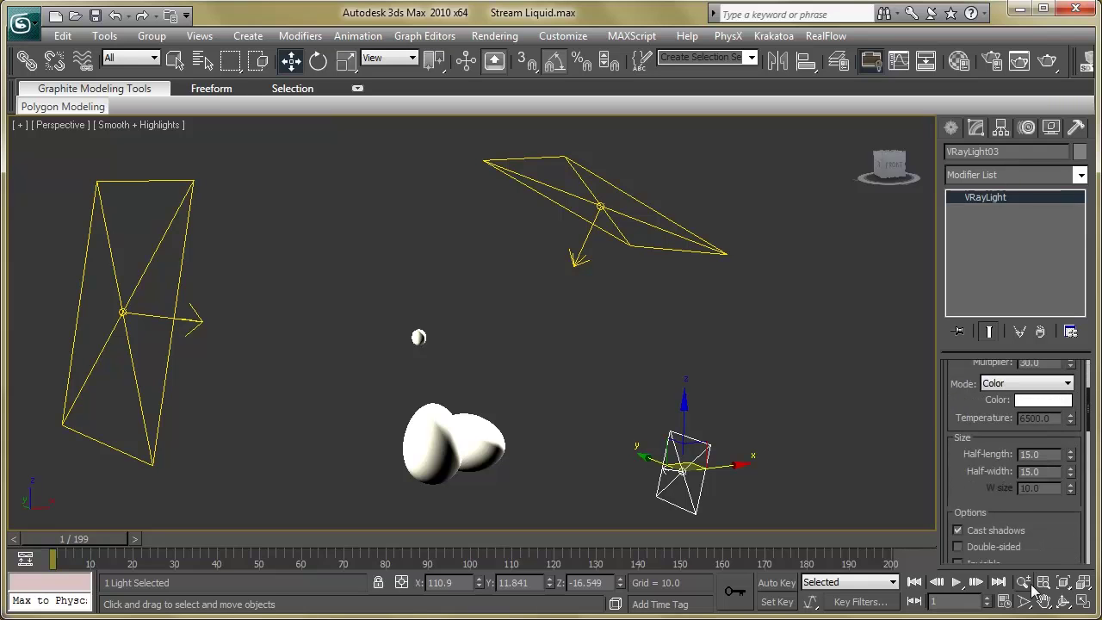
scroll(995, 513, "down", 2)
scroll(995, 513, "down", 4)
scroll(995, 513, "down", 15)
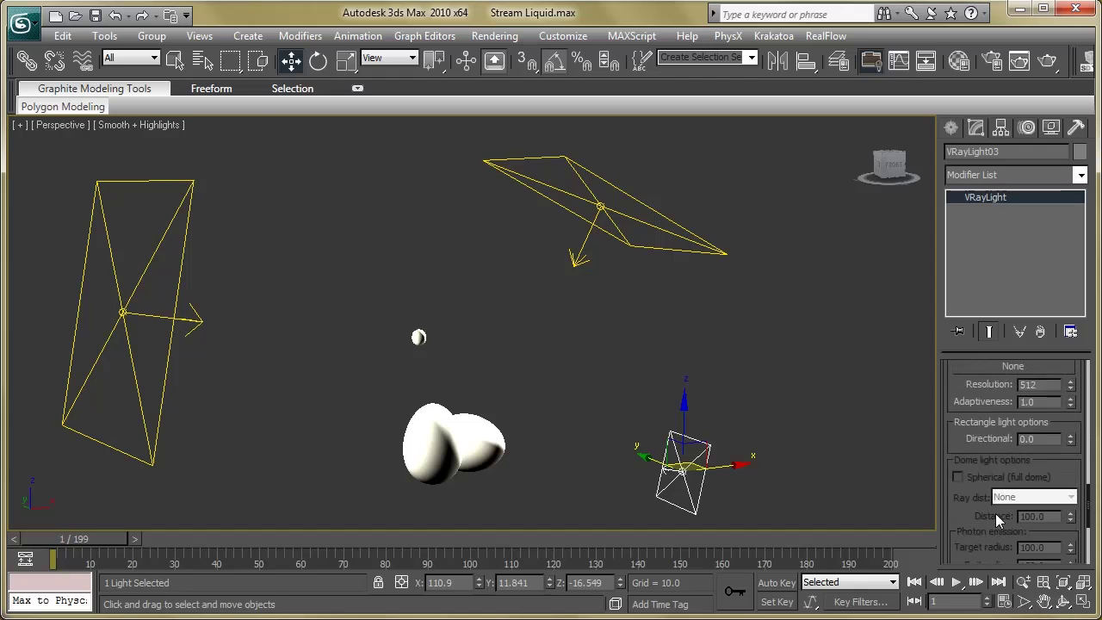
left_click(796, 405)
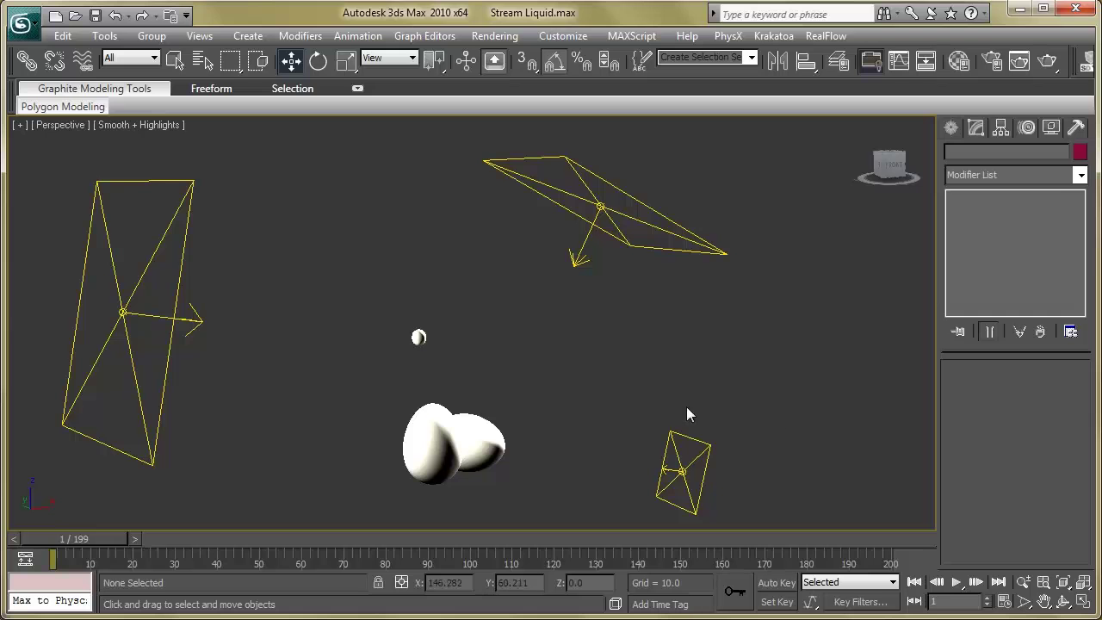
- View the scene through Camera01 and open V-Ray Render Setup, positioned higher on screen
key("c")
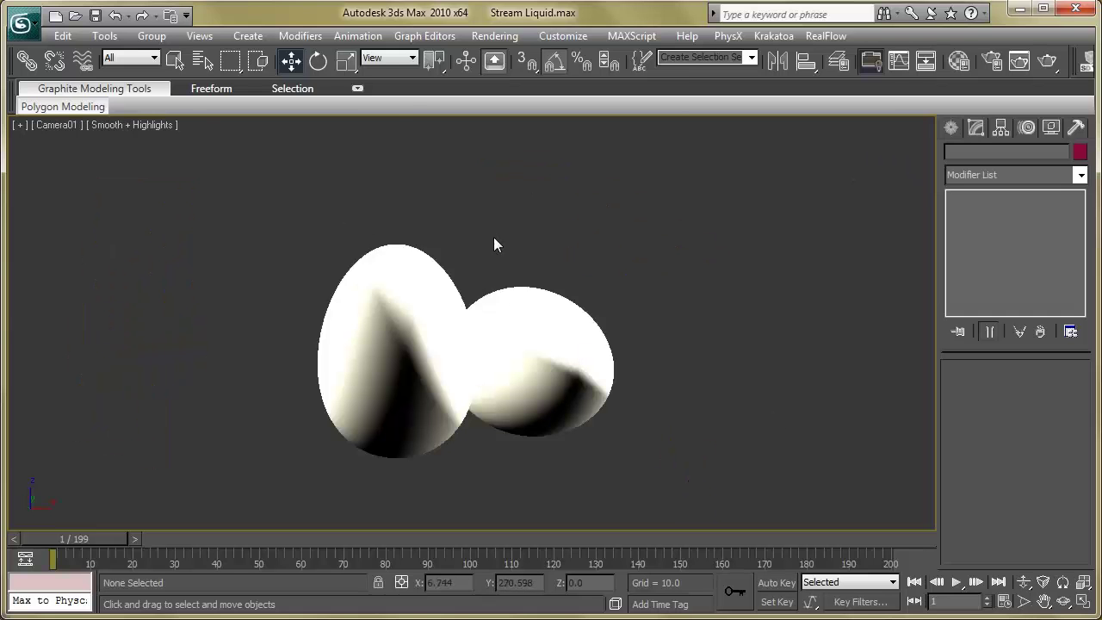
key("F10")
left_click_drag(216, 88, 222, 38)
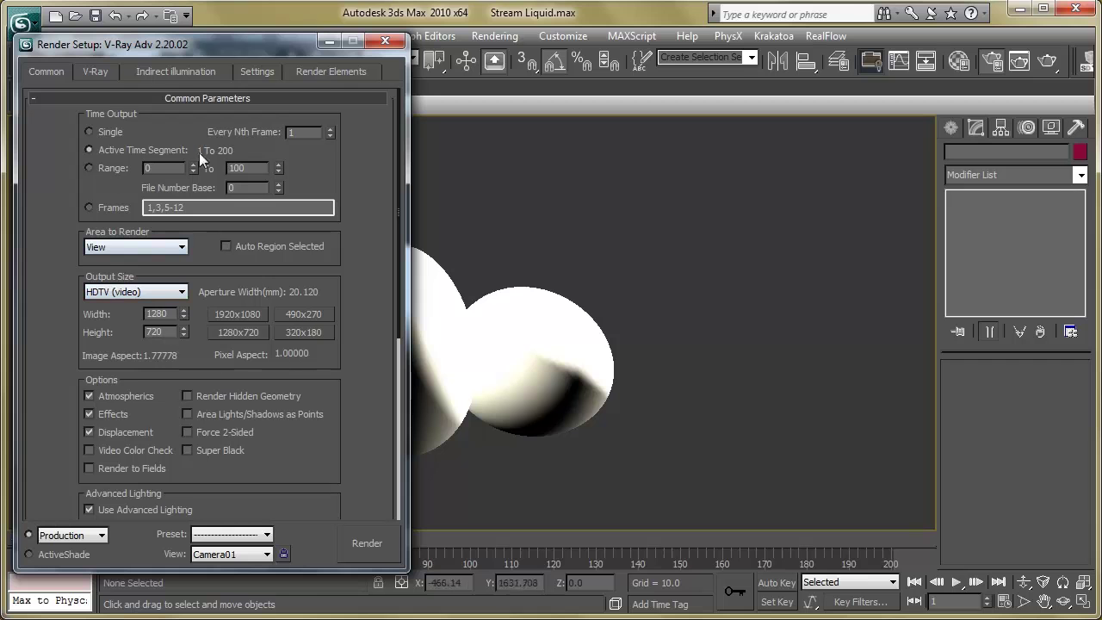
- Verify frames 1–200, HDTV 1280x720 and the TGA save-file path in the Common tab
scroll(351, 429, "down", 5)
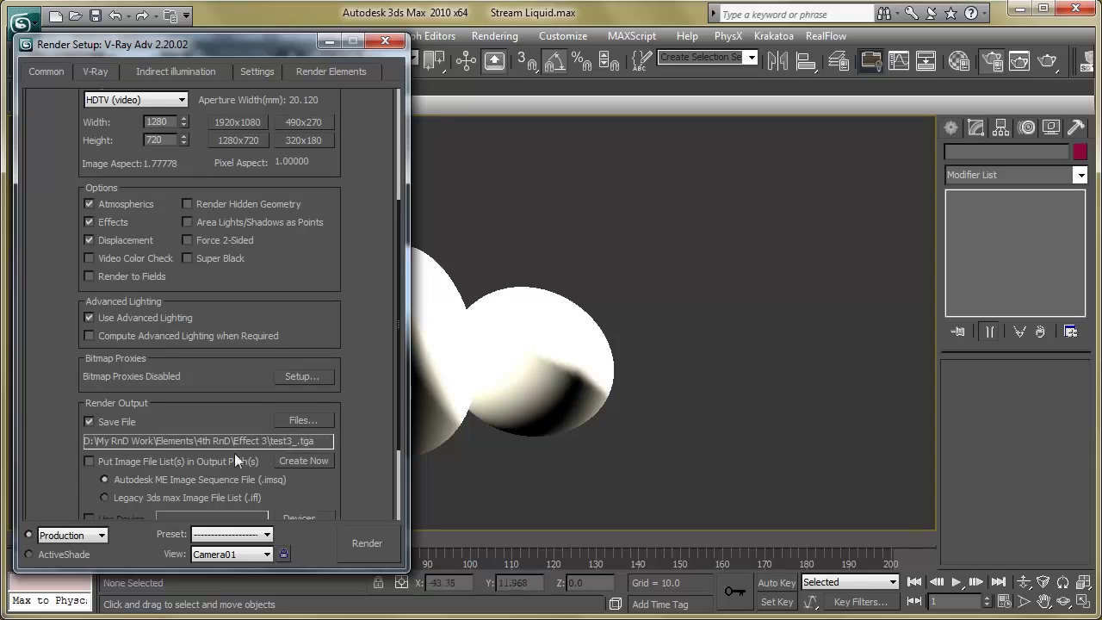
scroll(370, 370, "down", 4)
scroll(363, 297, "up", 6)
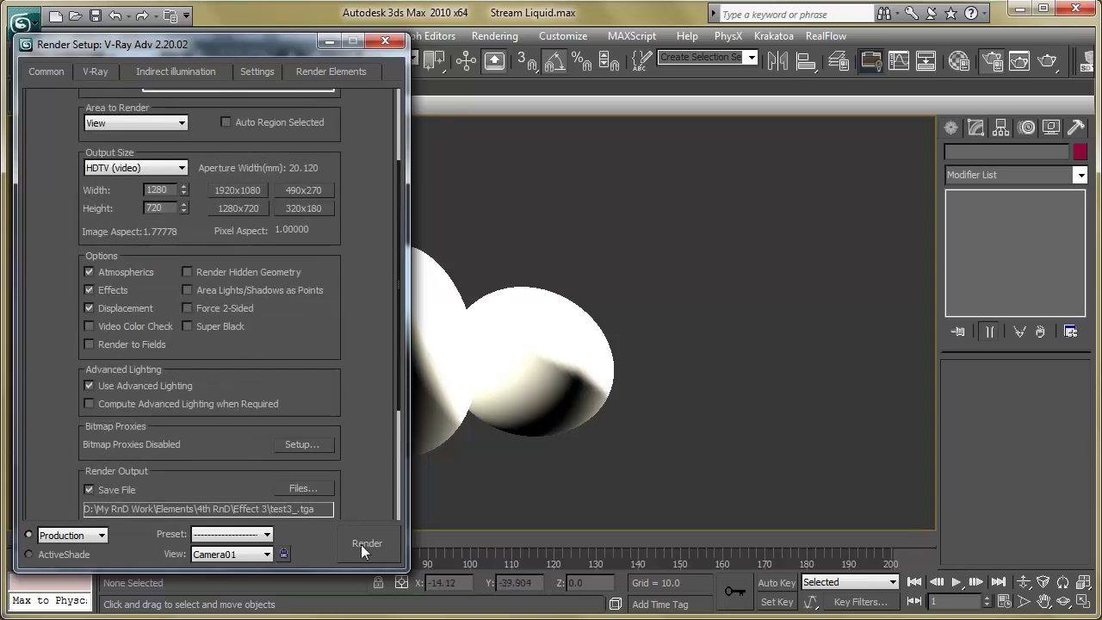
scroll(350, 303, "up", 2)
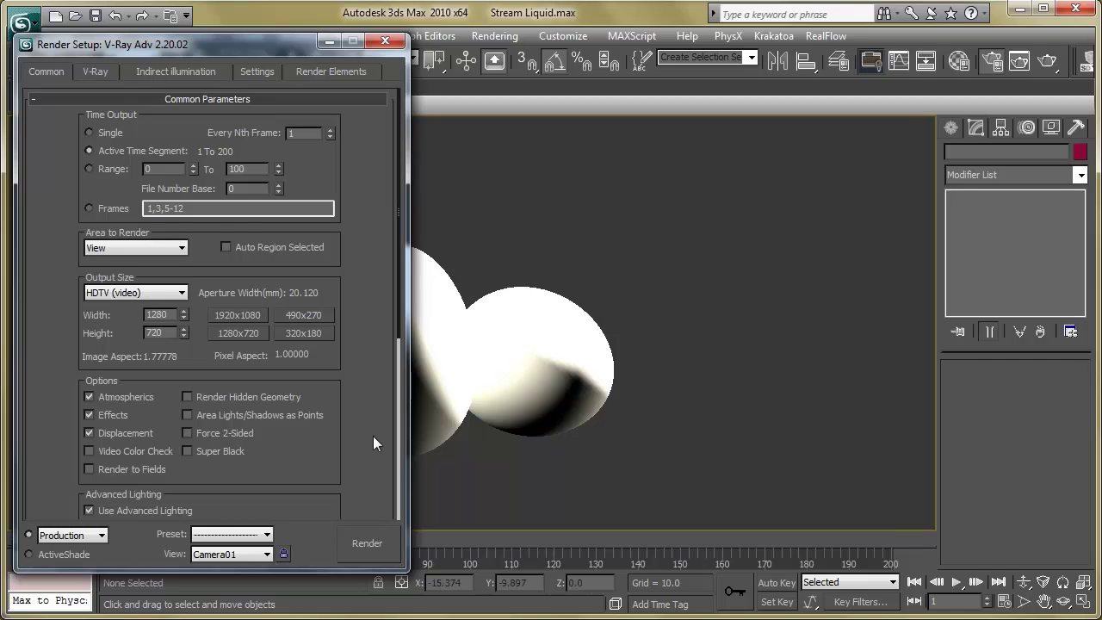
mouse_move(386, 485)
left_mouse_down()
mouse_move(386, 446)
mouse_move(388, 497)
left_mouse_up()
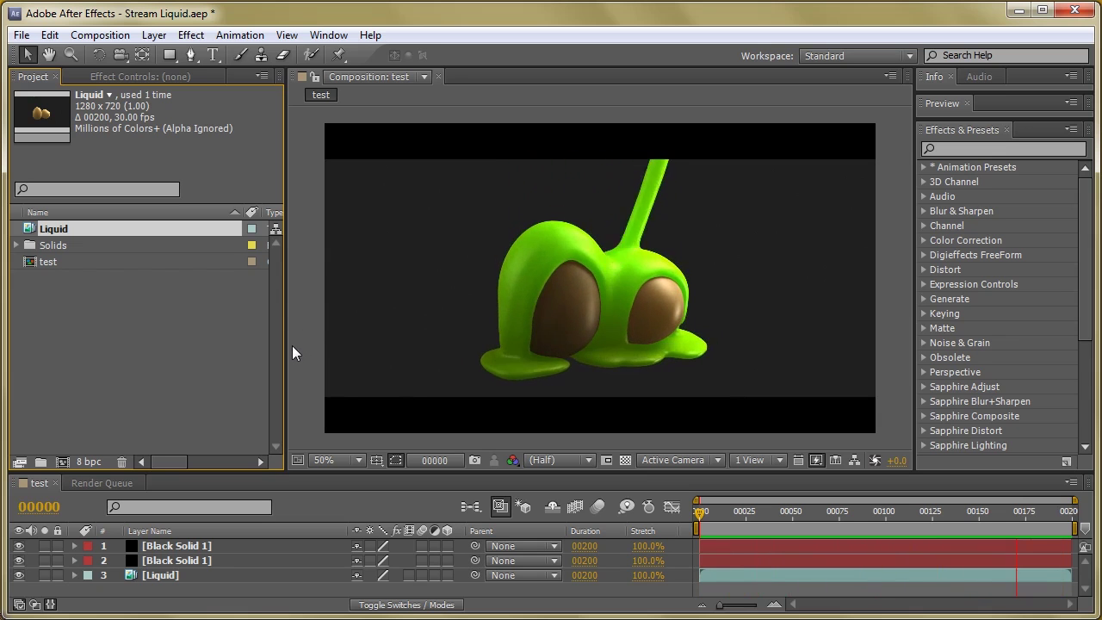
- Stop the test composition's preview at frame 00113
left_click(74, 587)
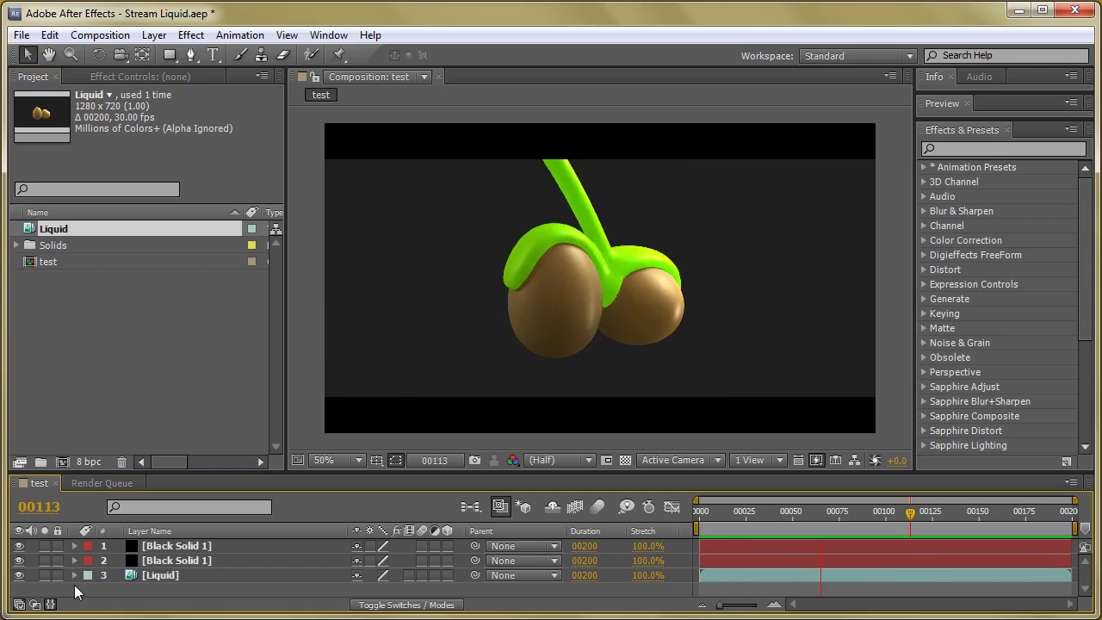